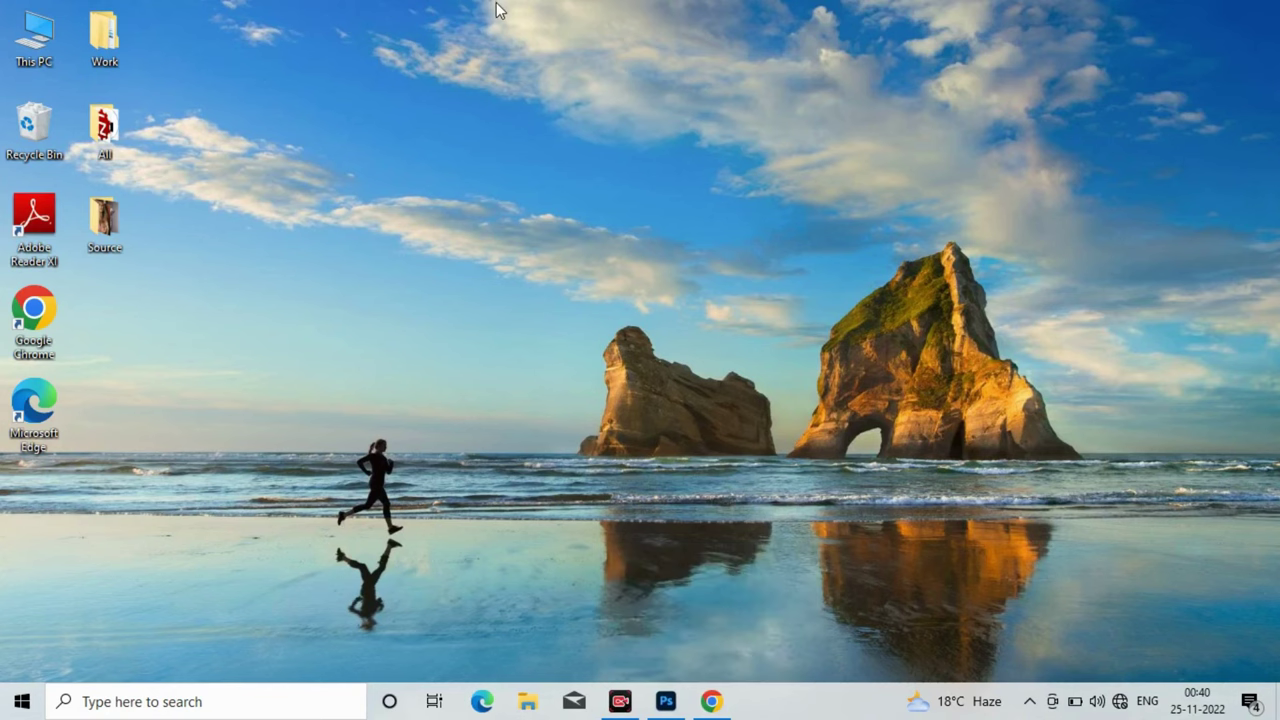
Step: Create a new 8.5 × 11 inch document at 300 ppi resolution
click(665, 701)
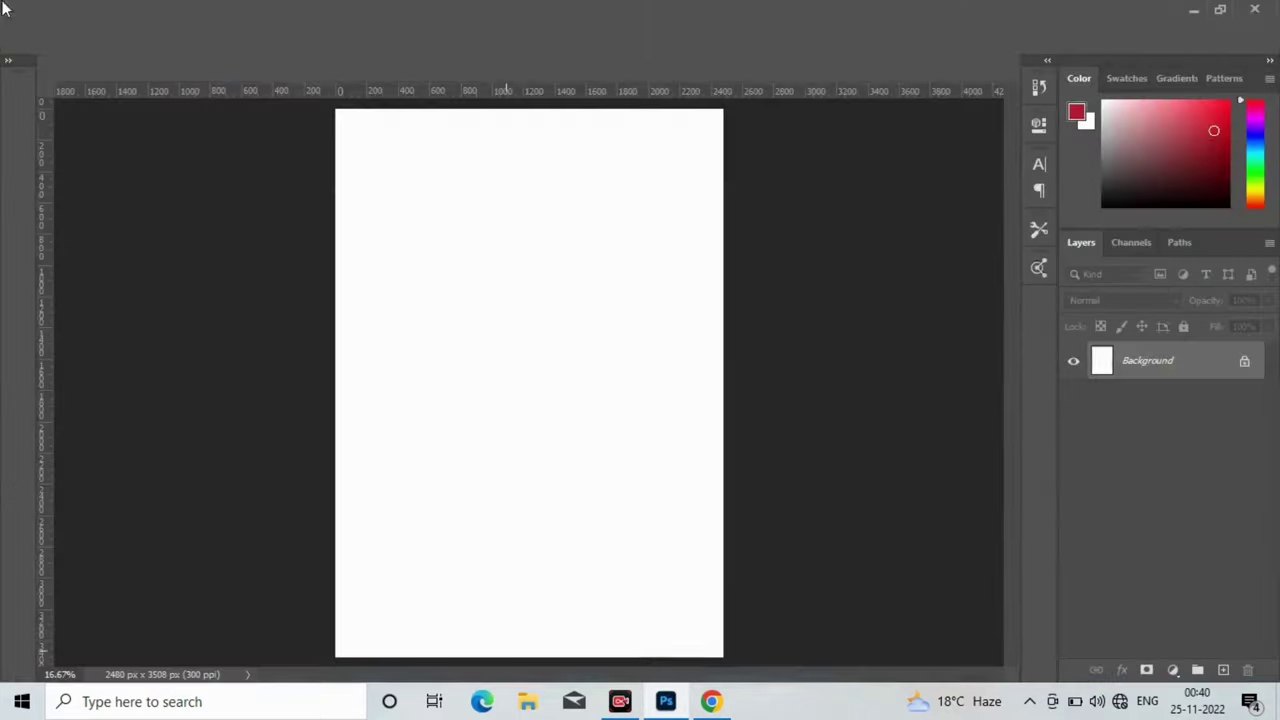
click(40, 11)
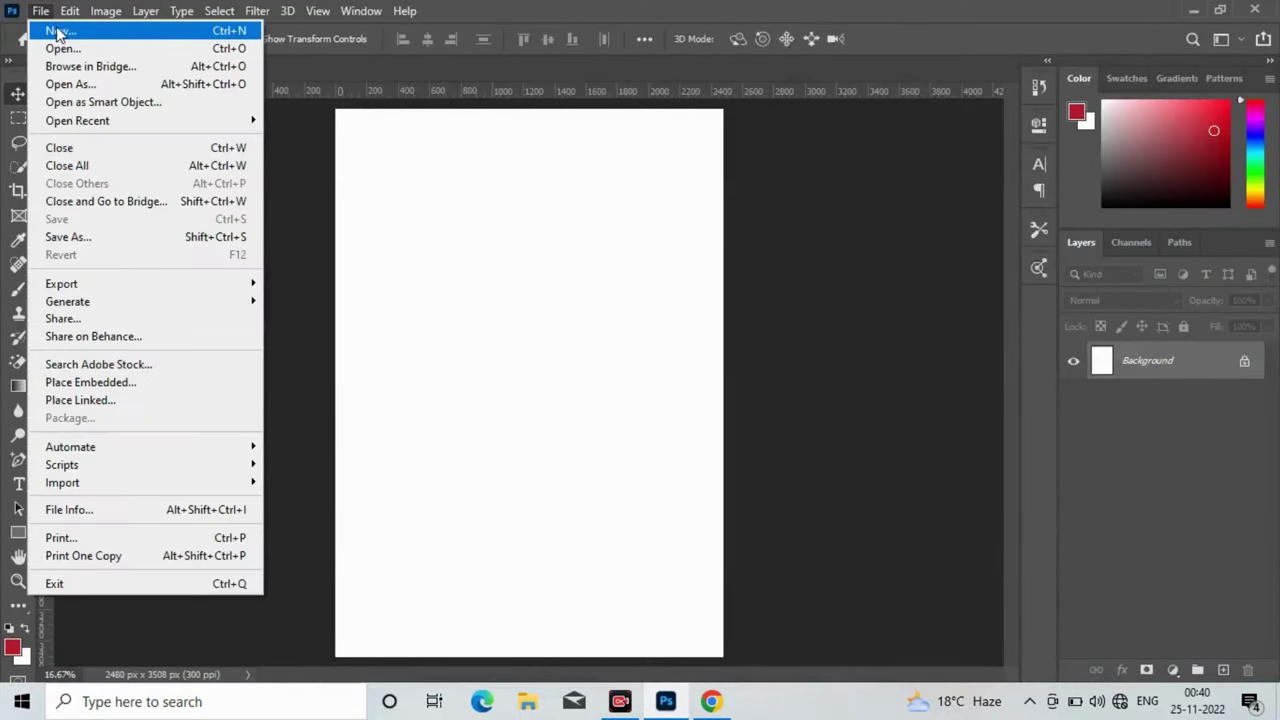
click(57, 31)
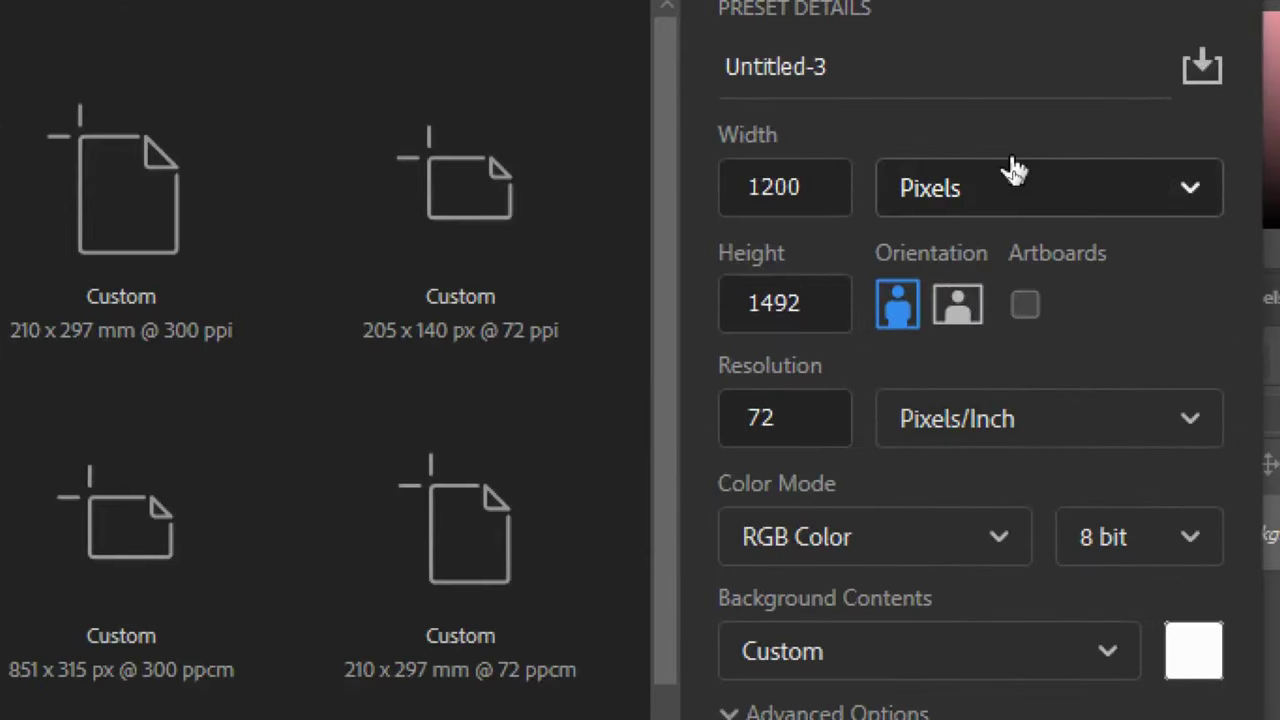
click(1008, 198)
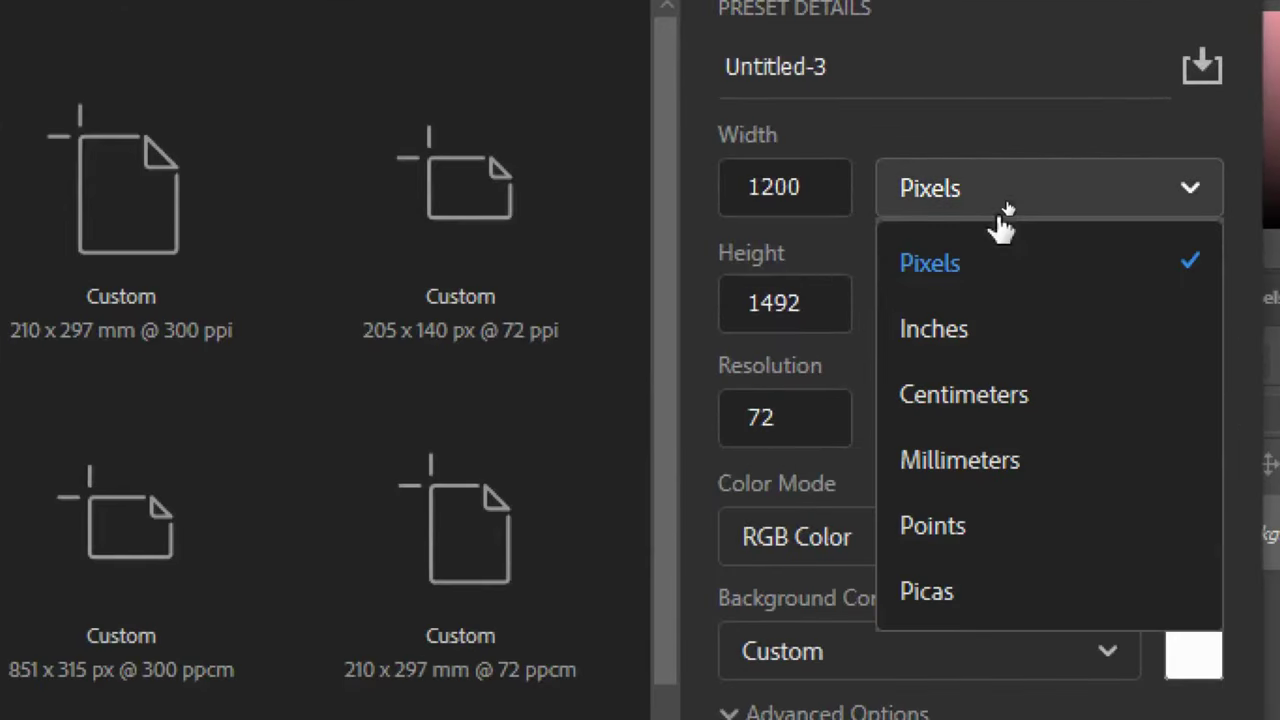
click(965, 332)
double_click(784, 212)
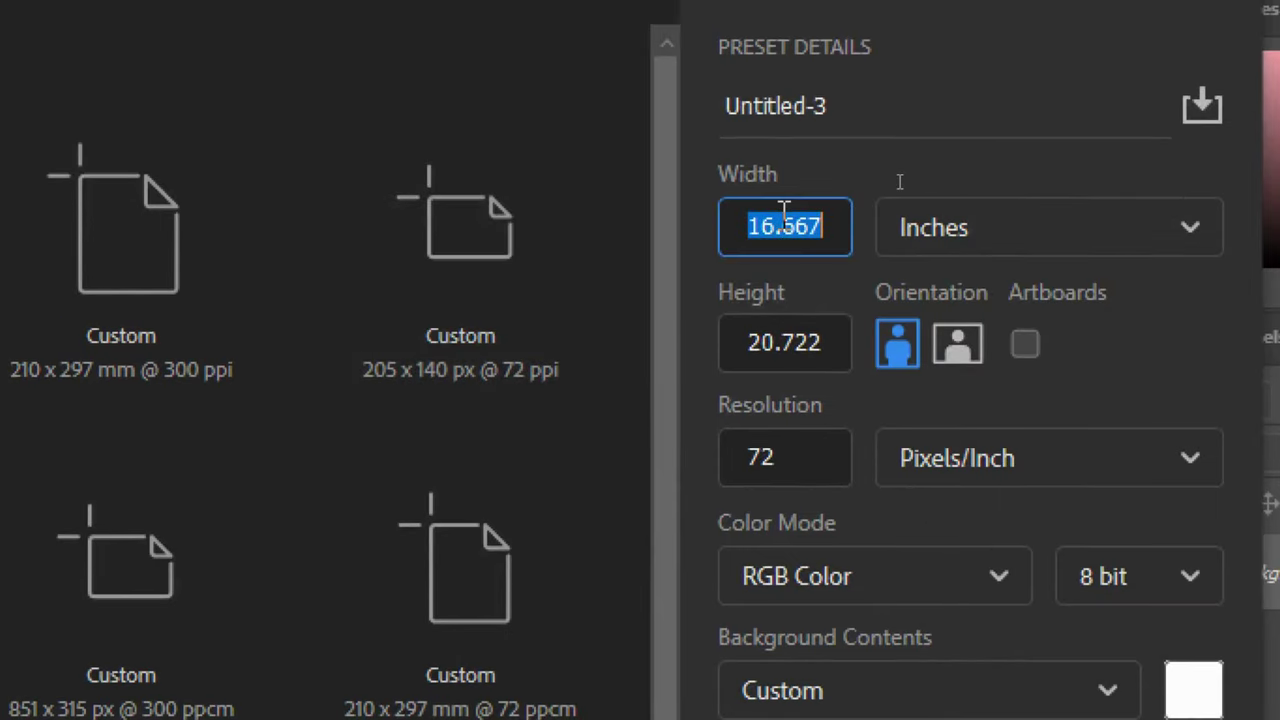
text(8.)
text(5)
click(803, 322)
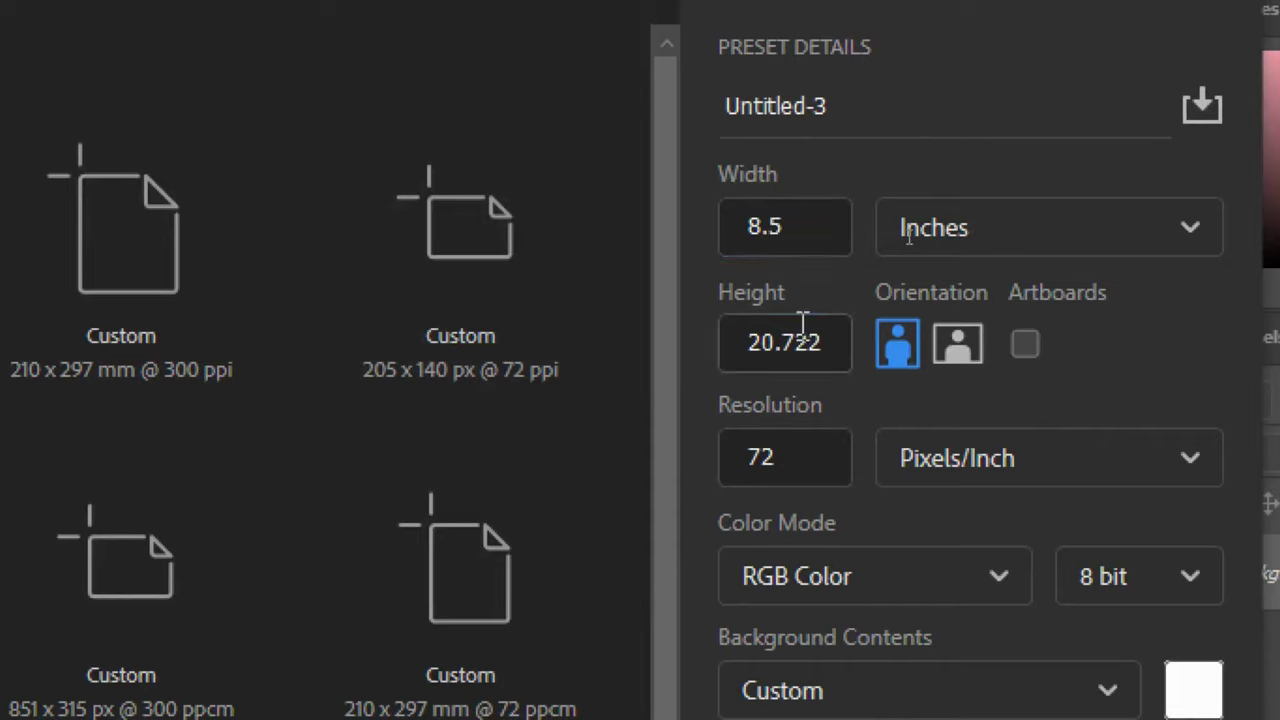
double_click(791, 352)
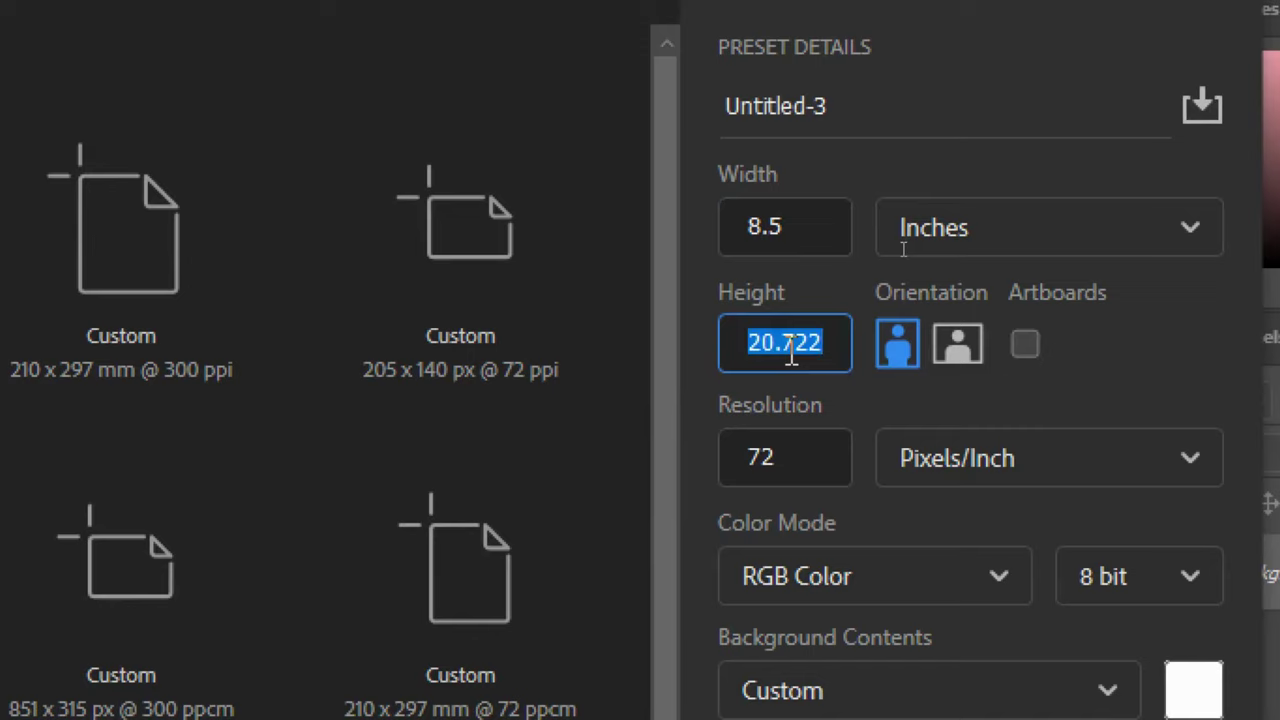
text(11)
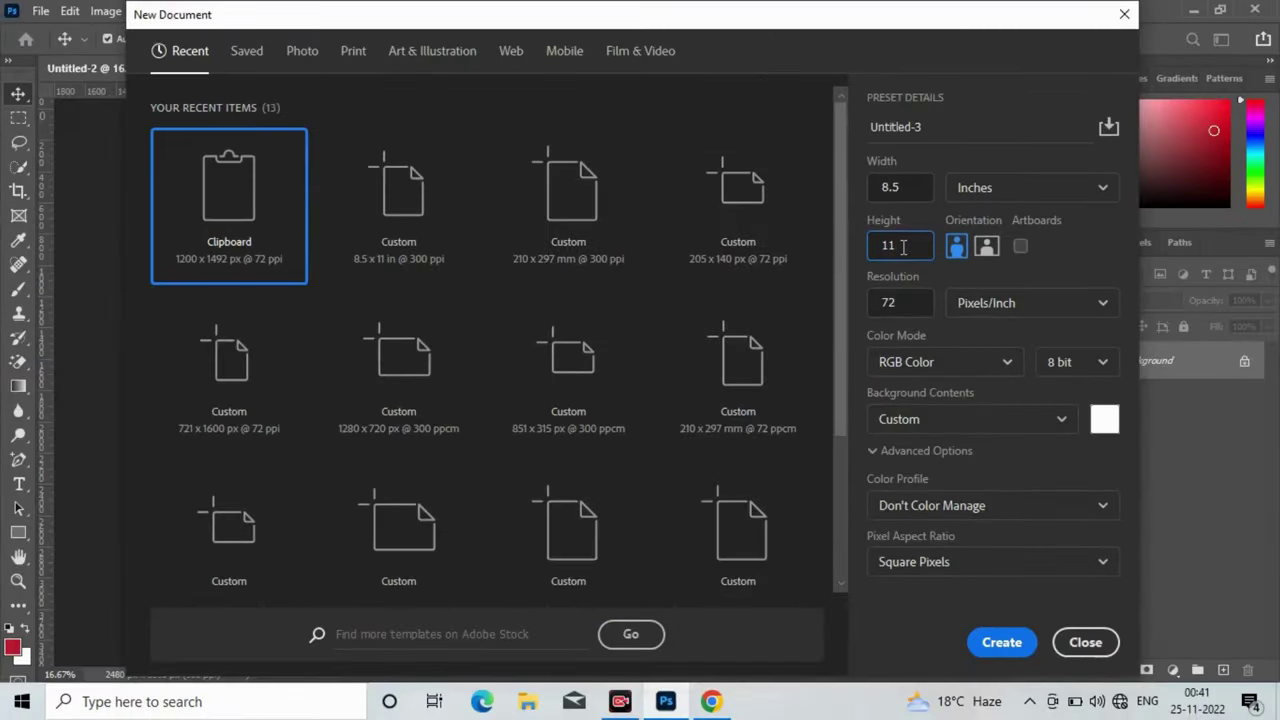
click(905, 298)
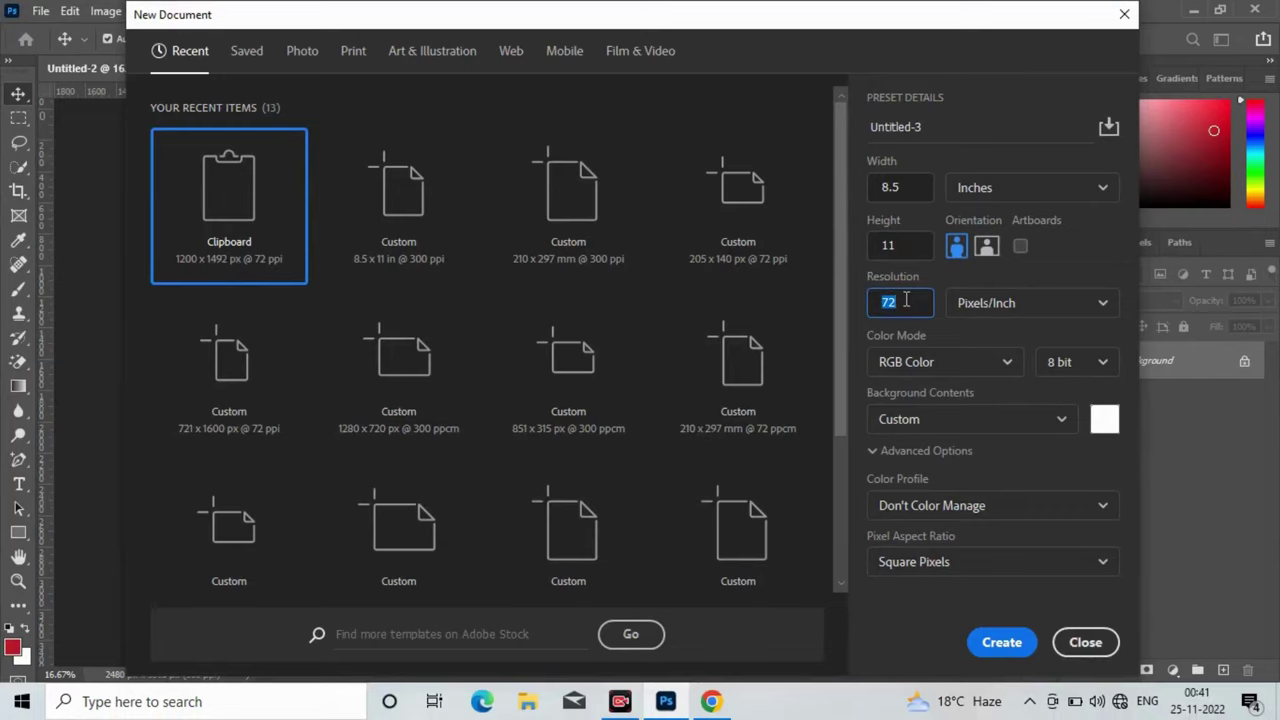
text(300)
click(1001, 644)
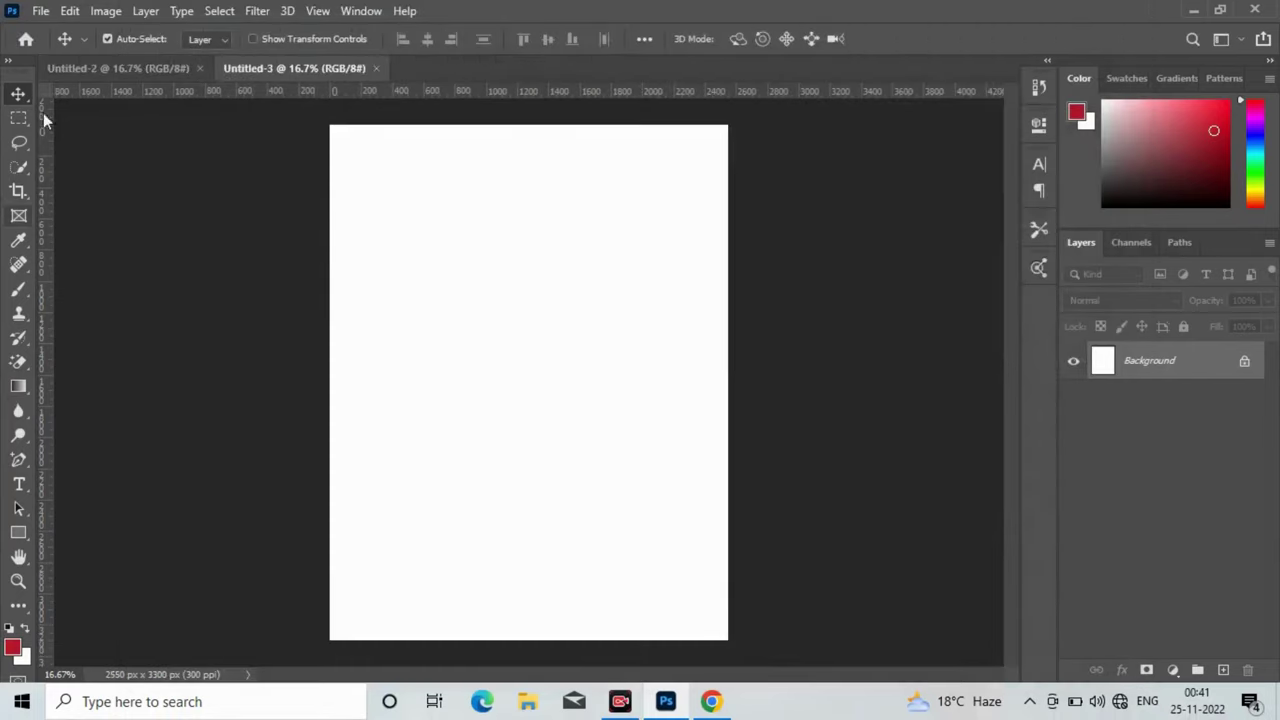
Step: Open the model photo and copy the entire image
click(40, 12)
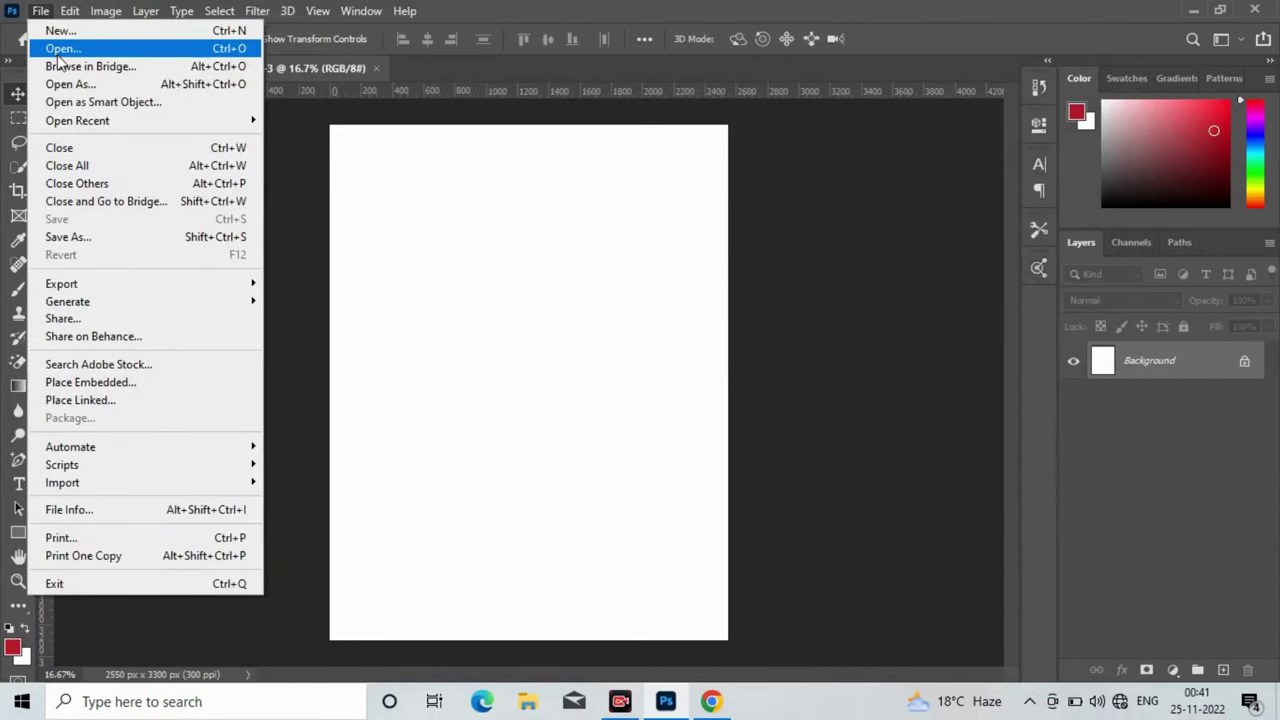
click(62, 50)
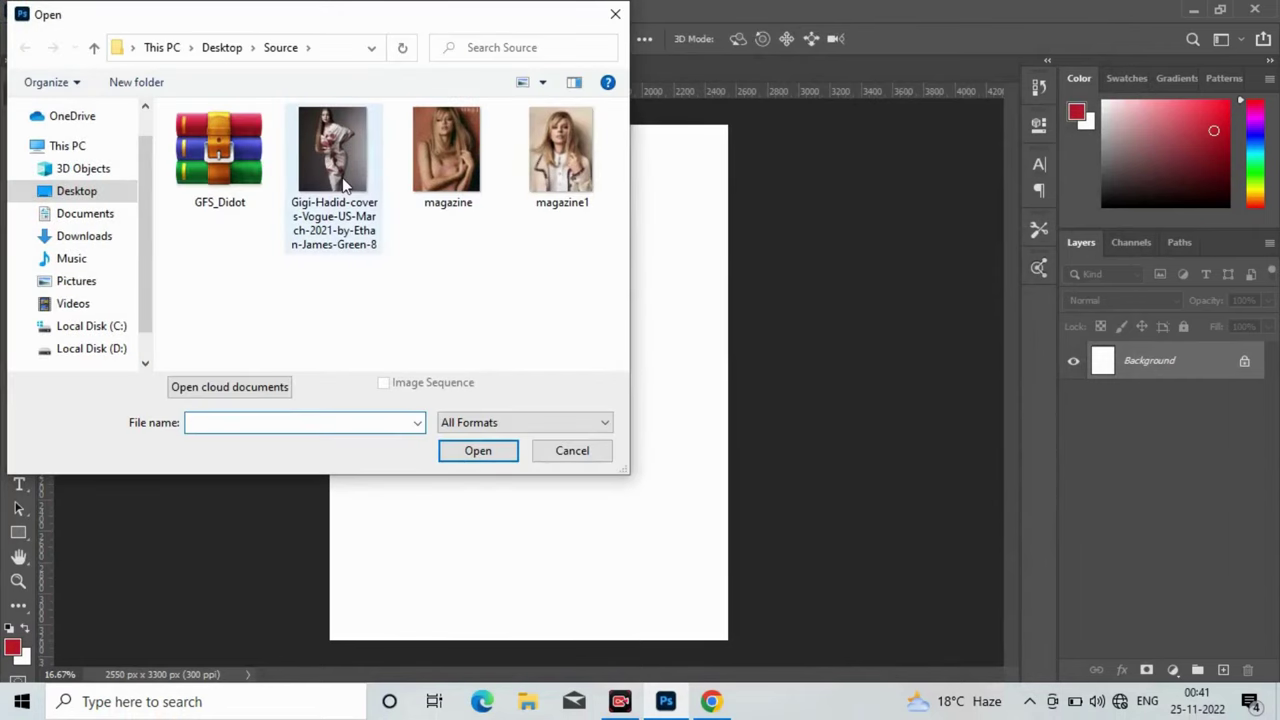
click(345, 185)
click(506, 452)
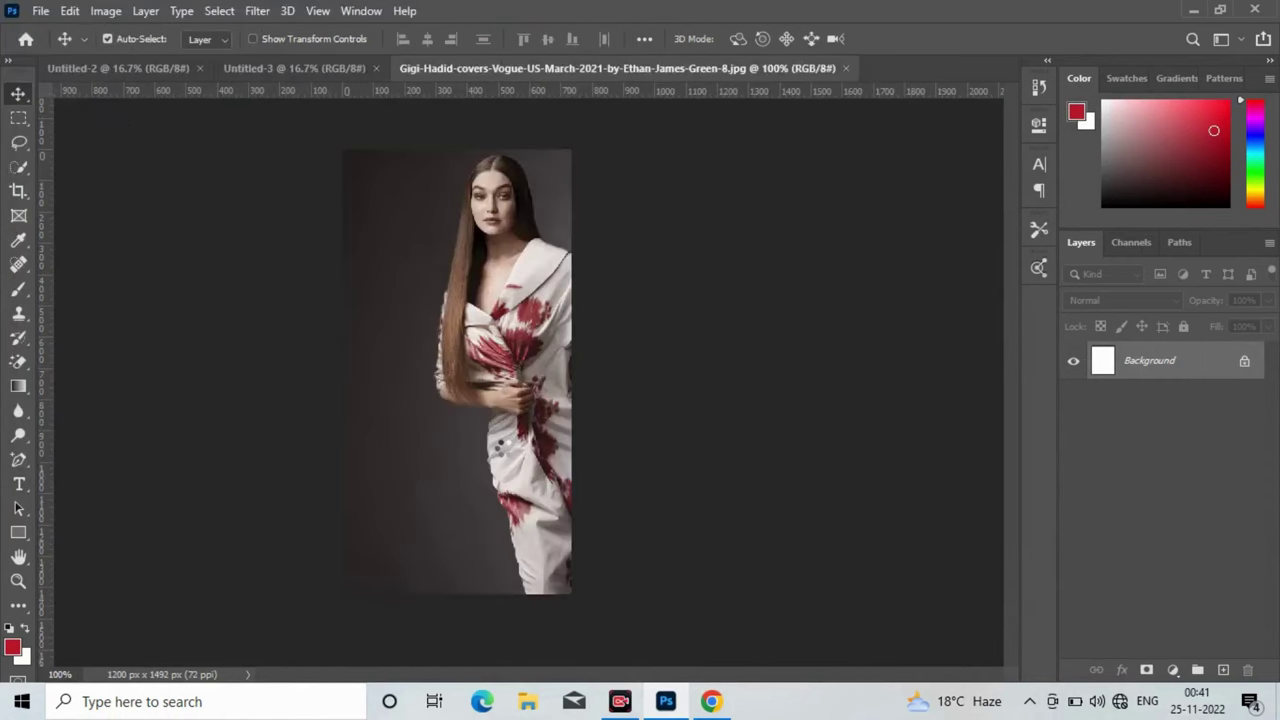
key(ctrl+a)
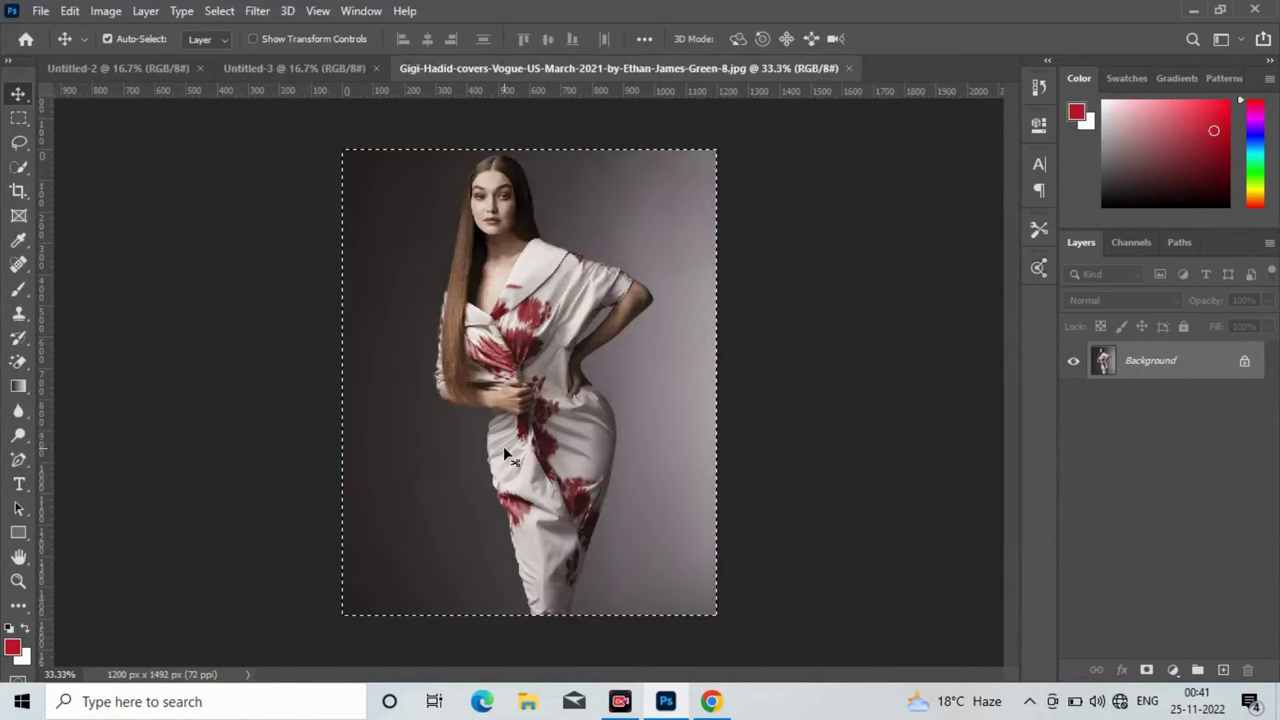
key(ctrl+c)
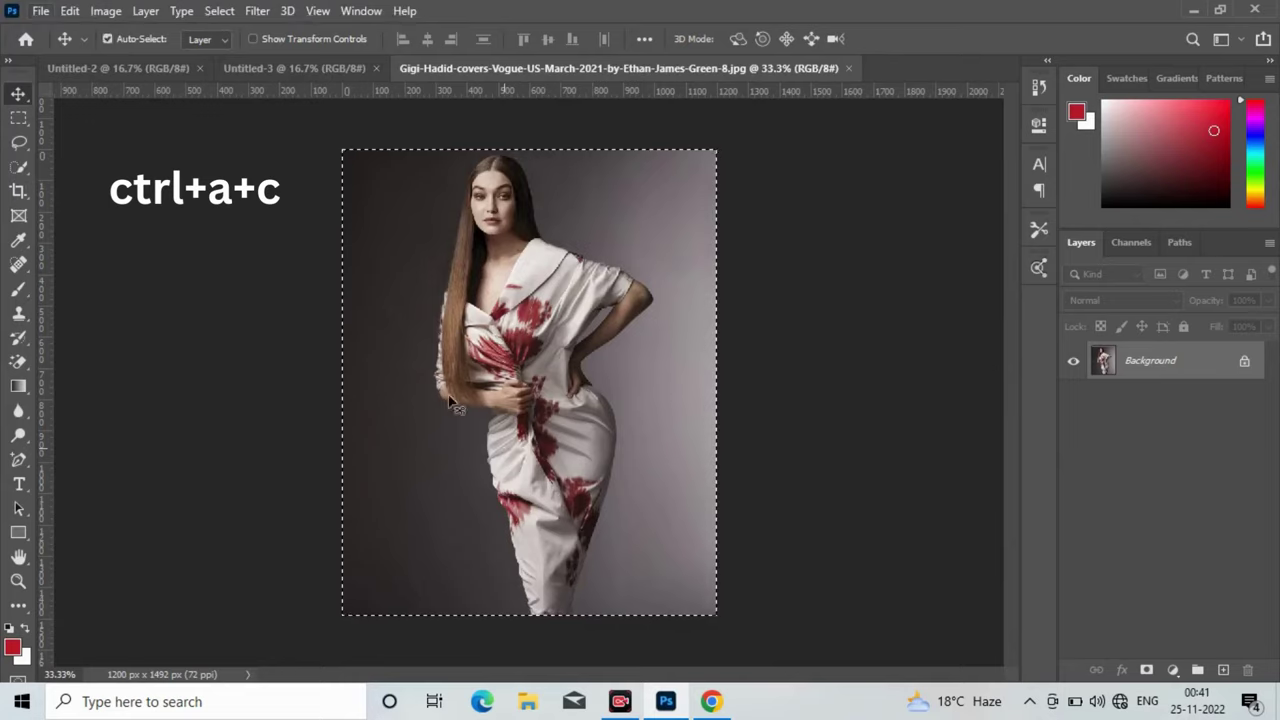
Step: Paste the photo into Untitled-3 and scale it proportionally to fill the page
click(305, 66)
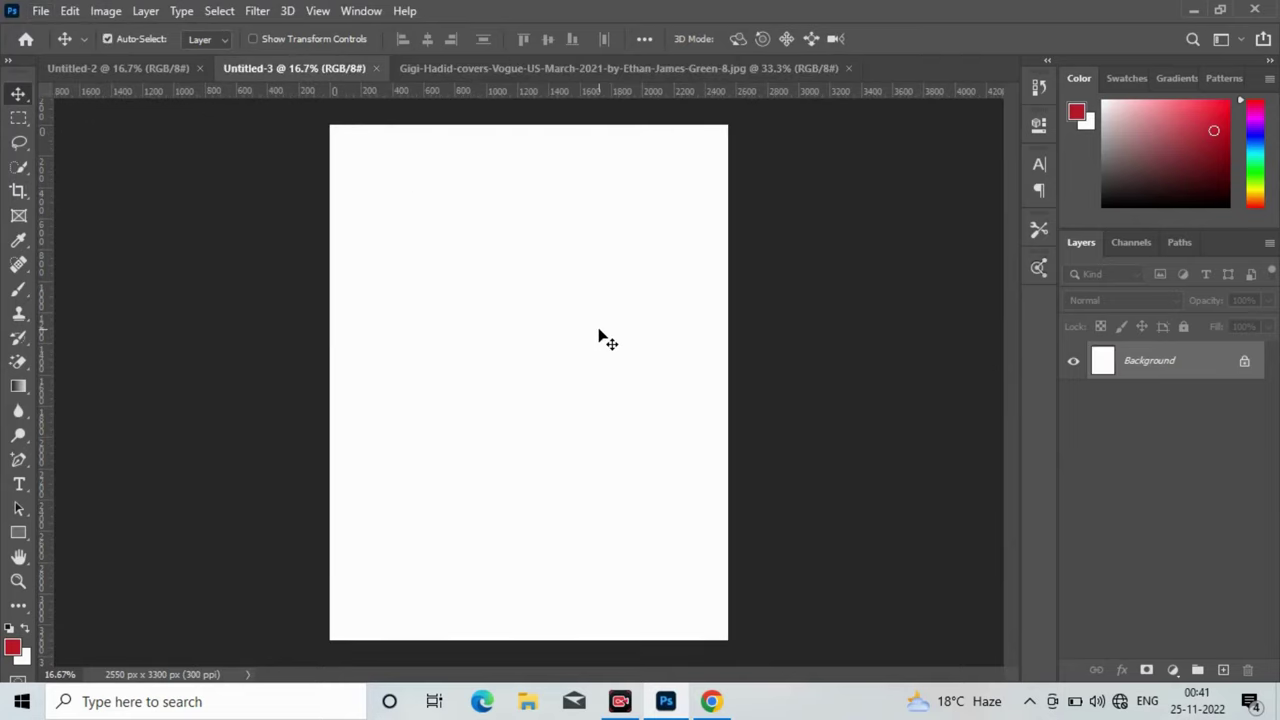
key(ctrl+v)
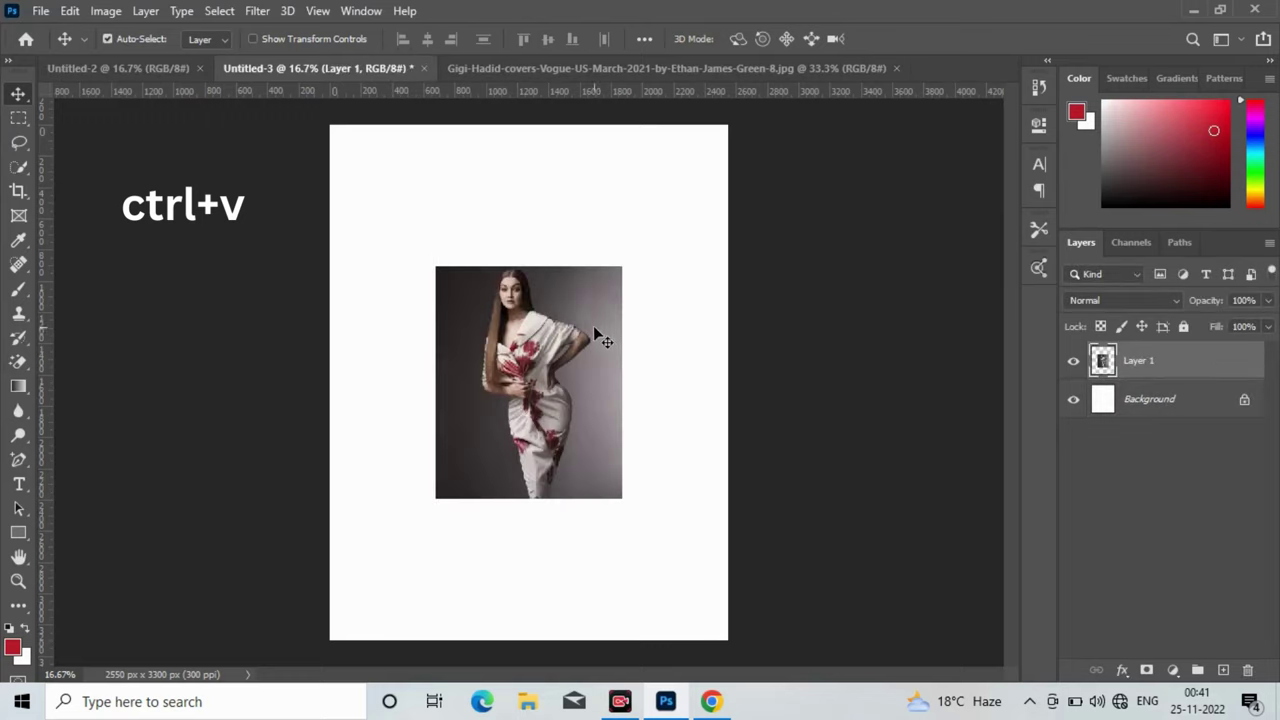
key(ctrl+t)
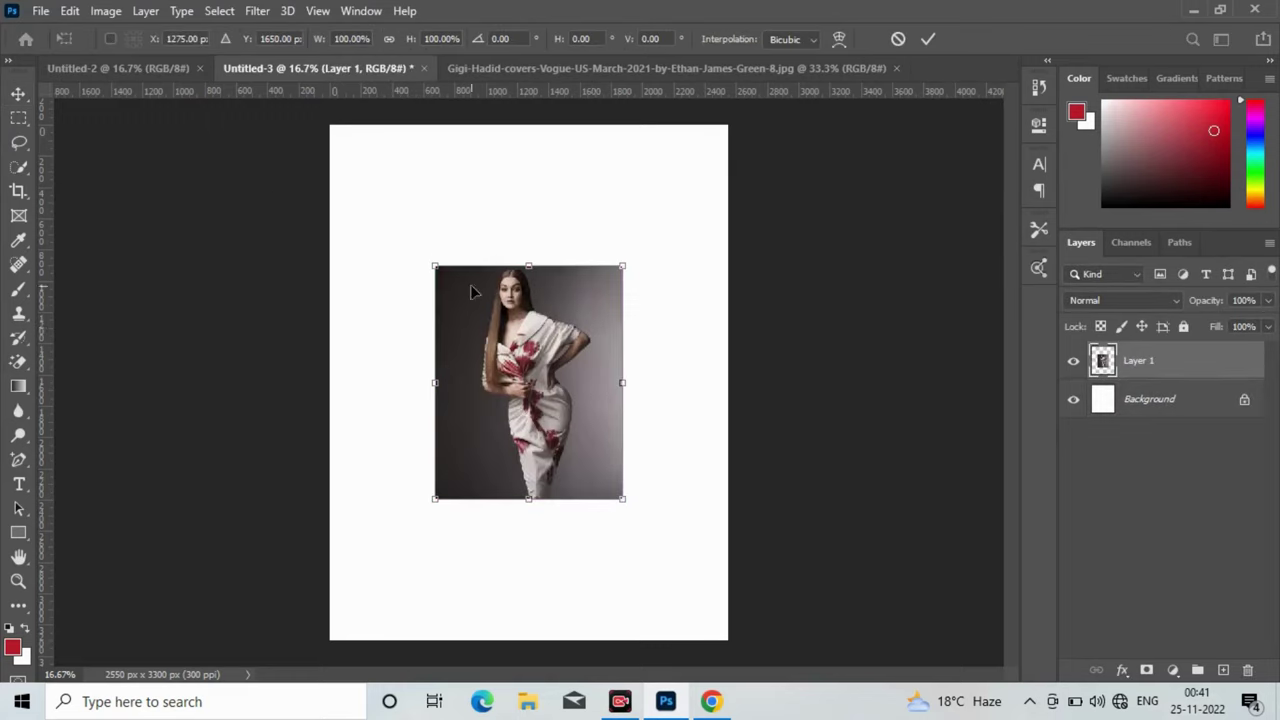
click(390, 40)
drag(621, 496, 737, 636)
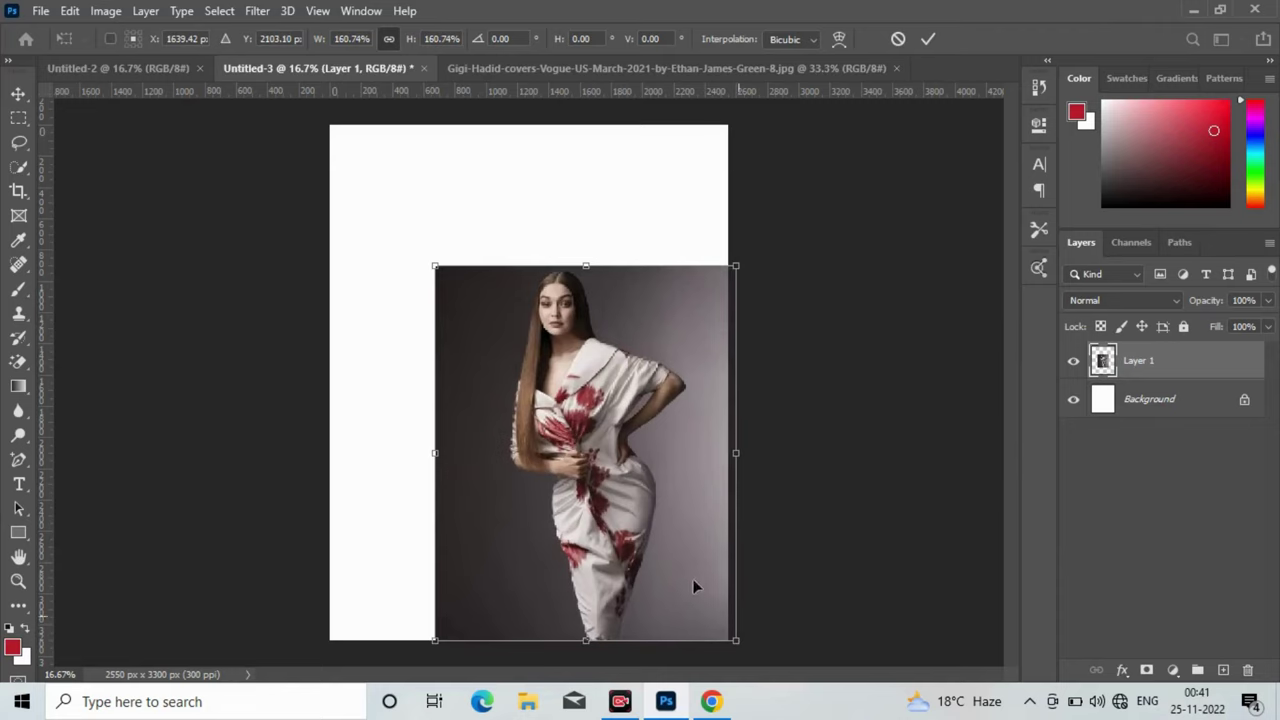
drag(441, 272, 336, 130)
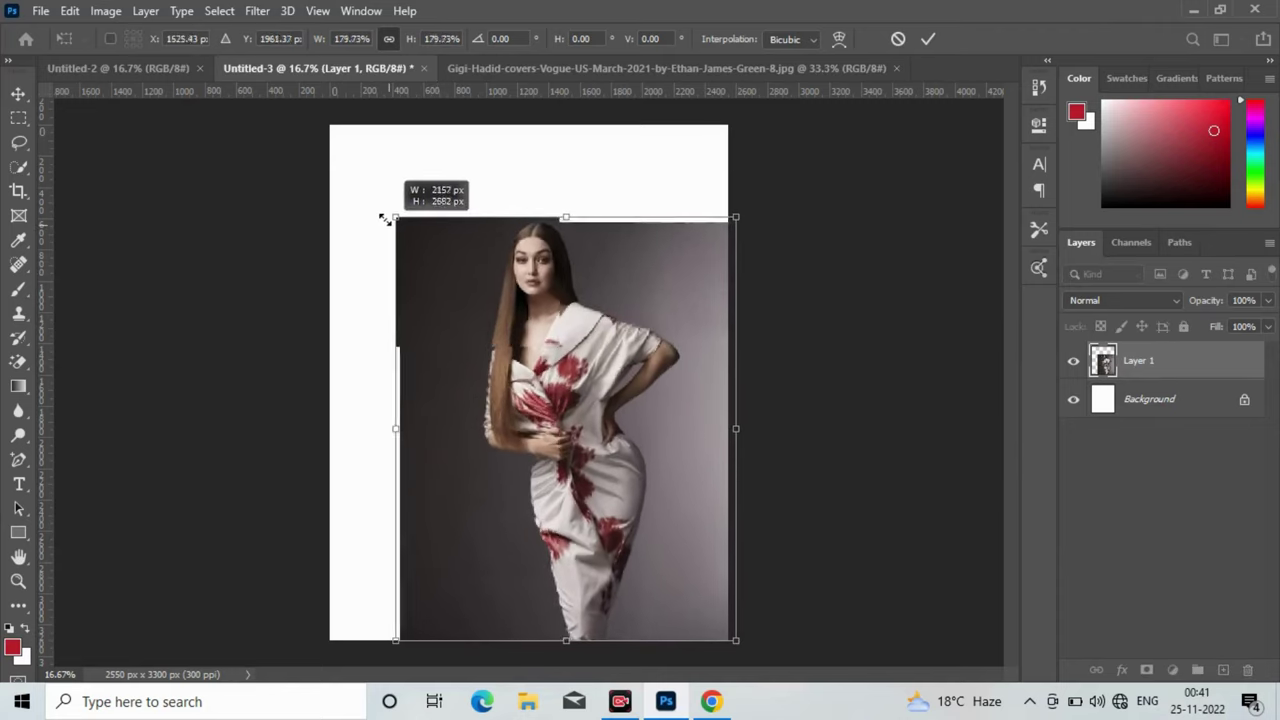
key(Return)
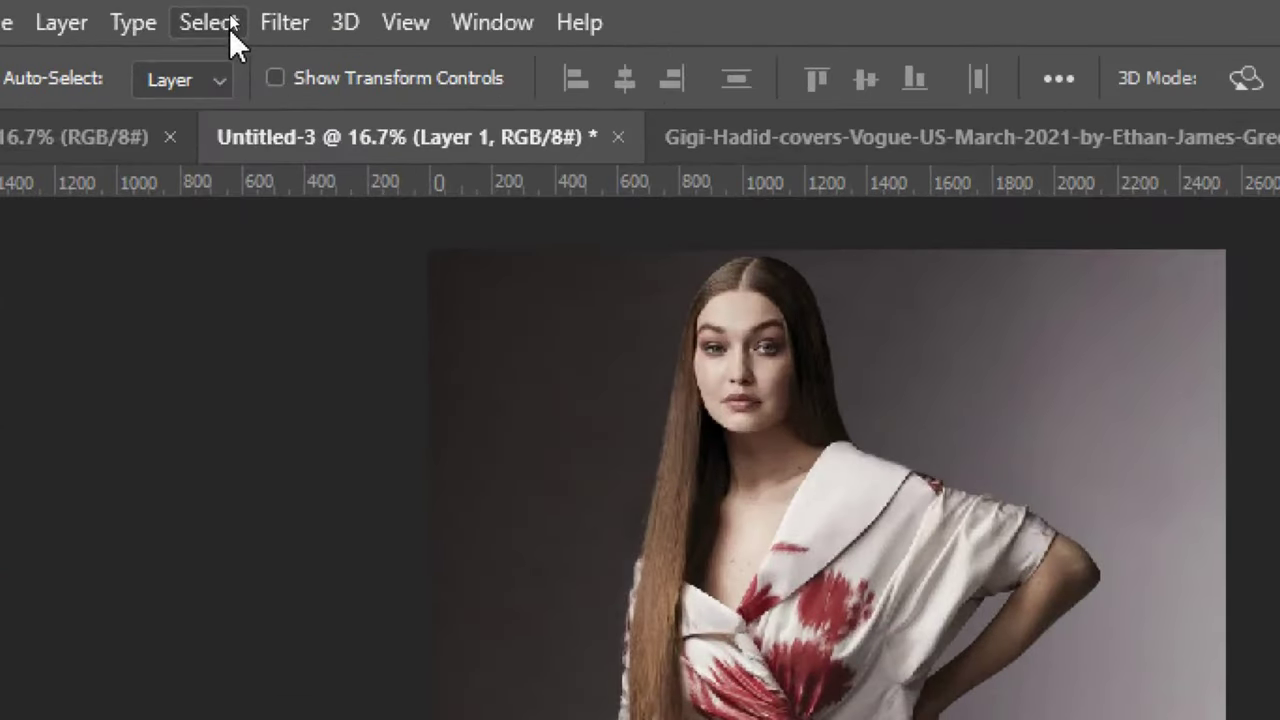
Step: Select the model with Select > Subject and copy her onto her own layer
click(230, 29)
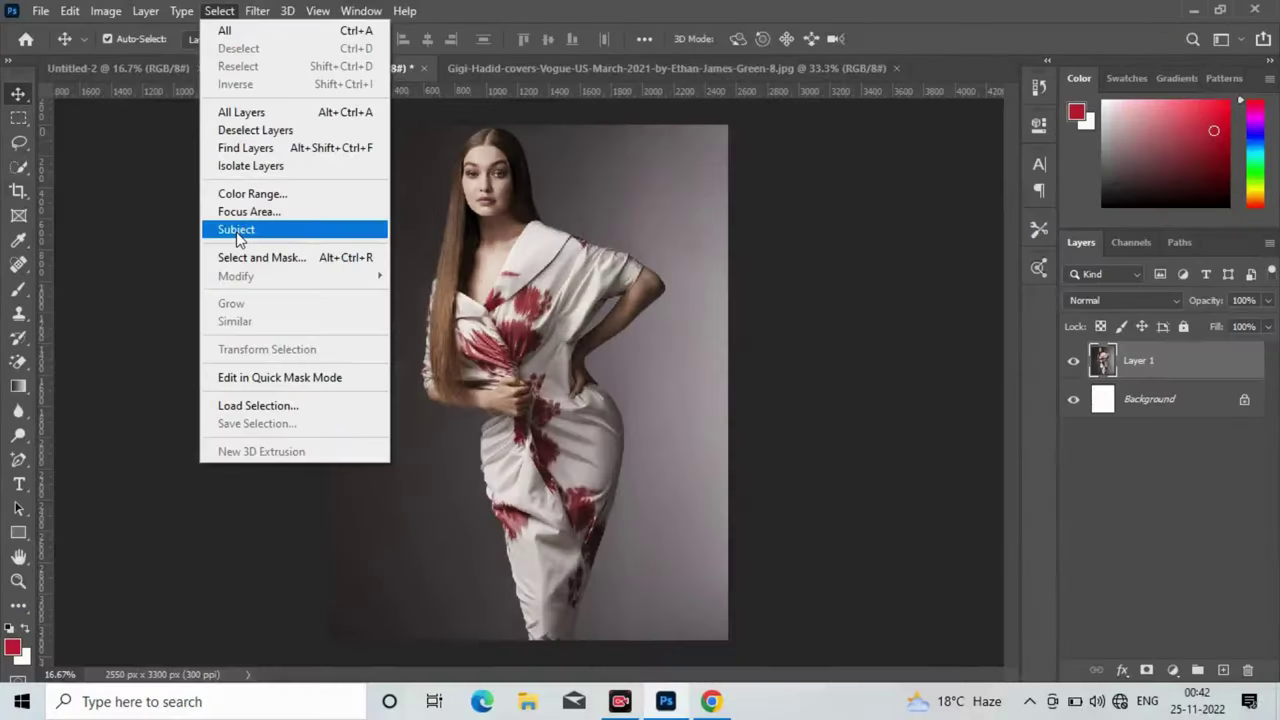
click(237, 229)
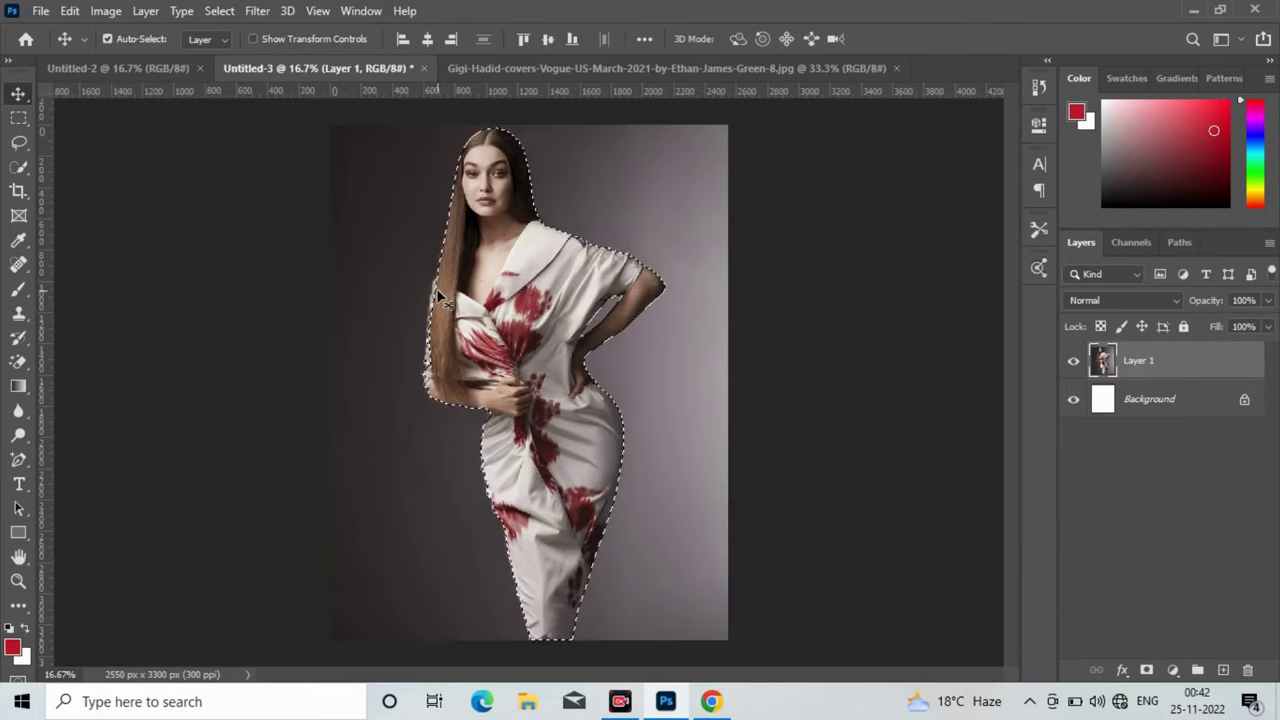
key(ctrl)
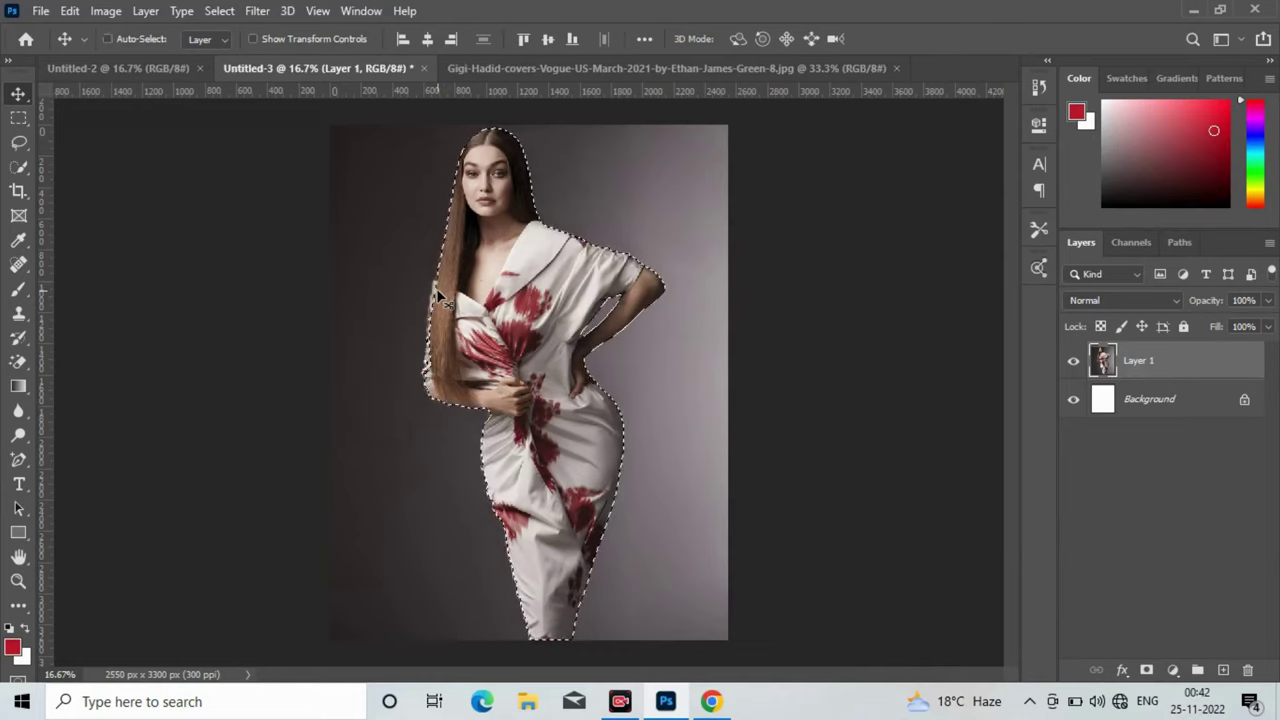
key(ctrl+j)
key(ctrl+j)
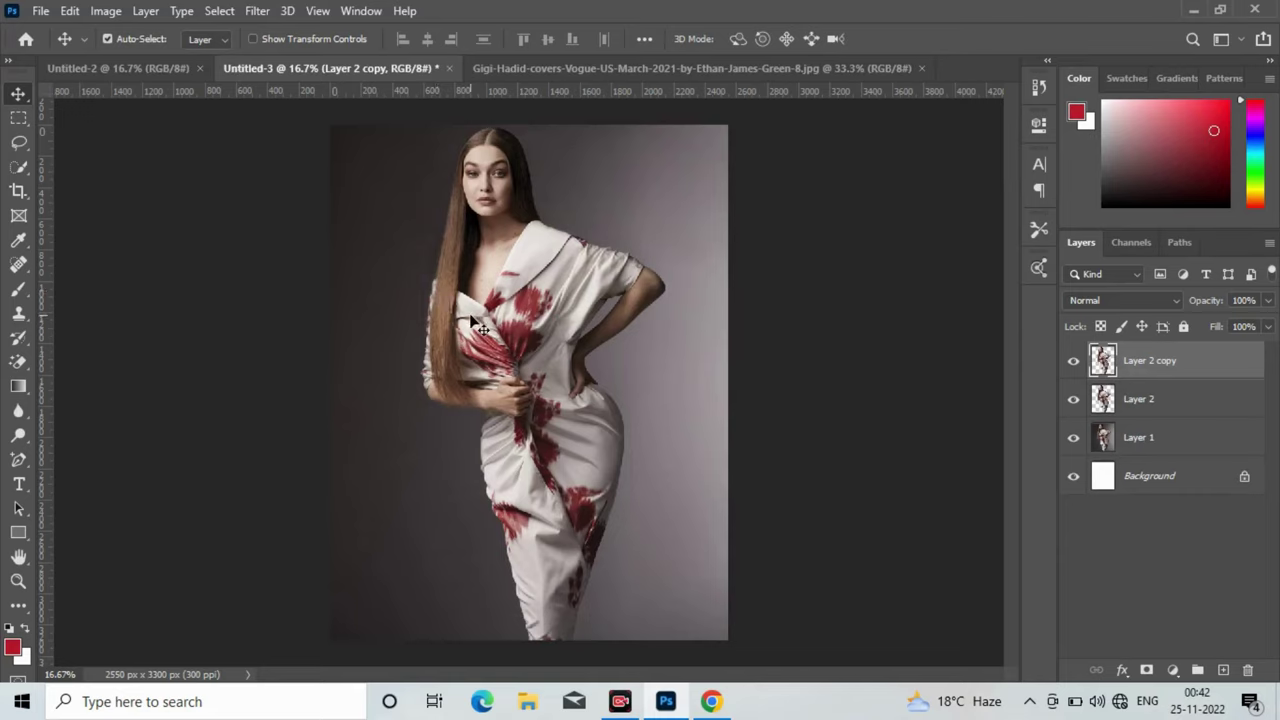
Step: Rotate Layer 2 by −90° and nudge it up across the standing figure
click(1190, 402)
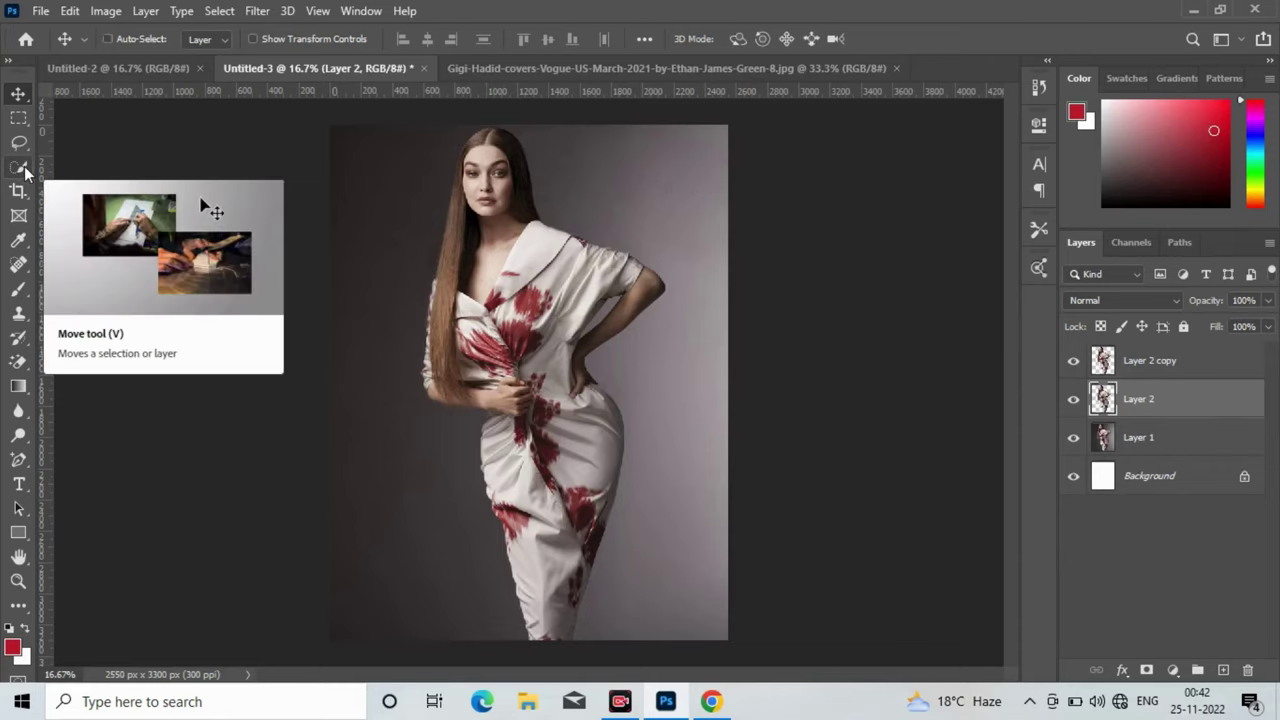
key(ctrl+t)
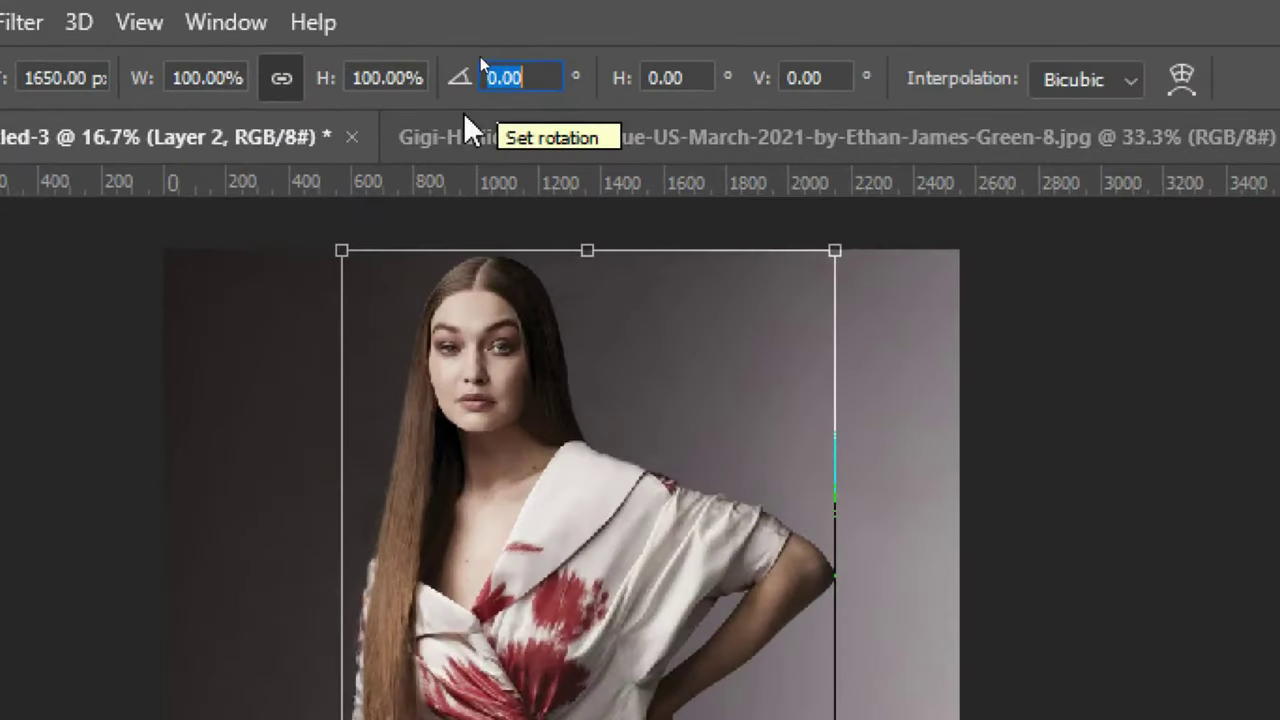
text(-)
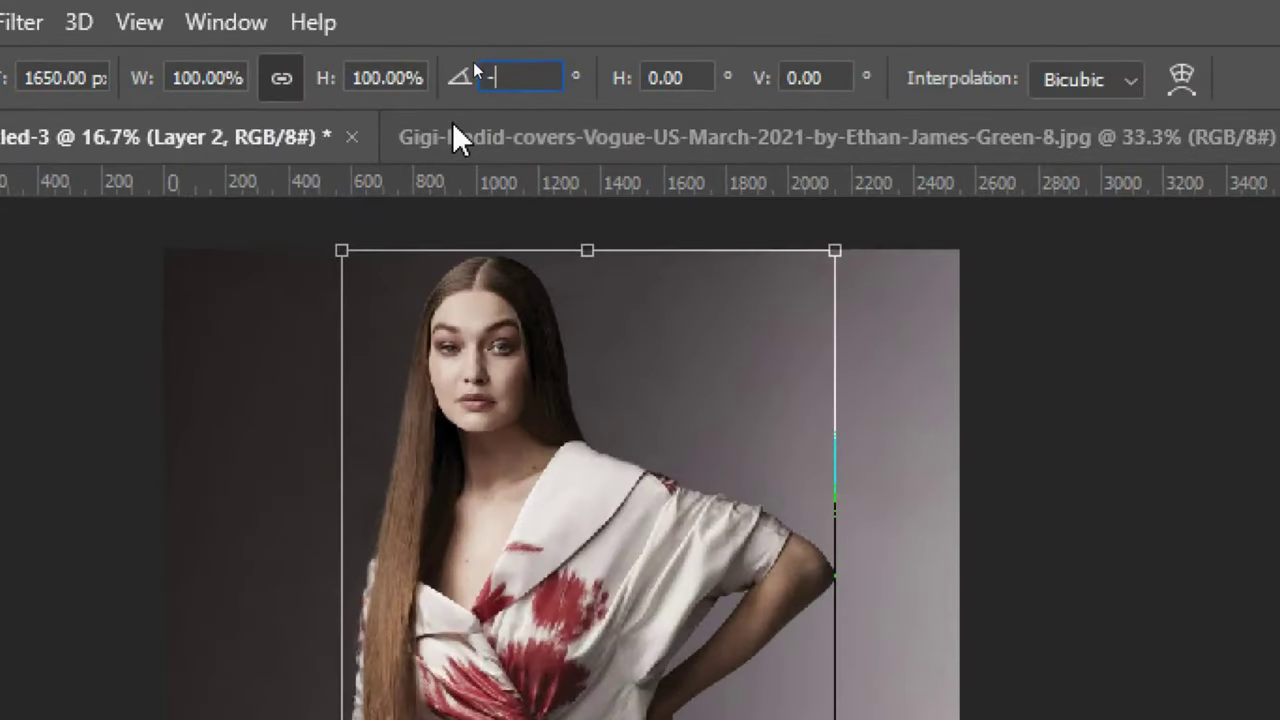
text(90)
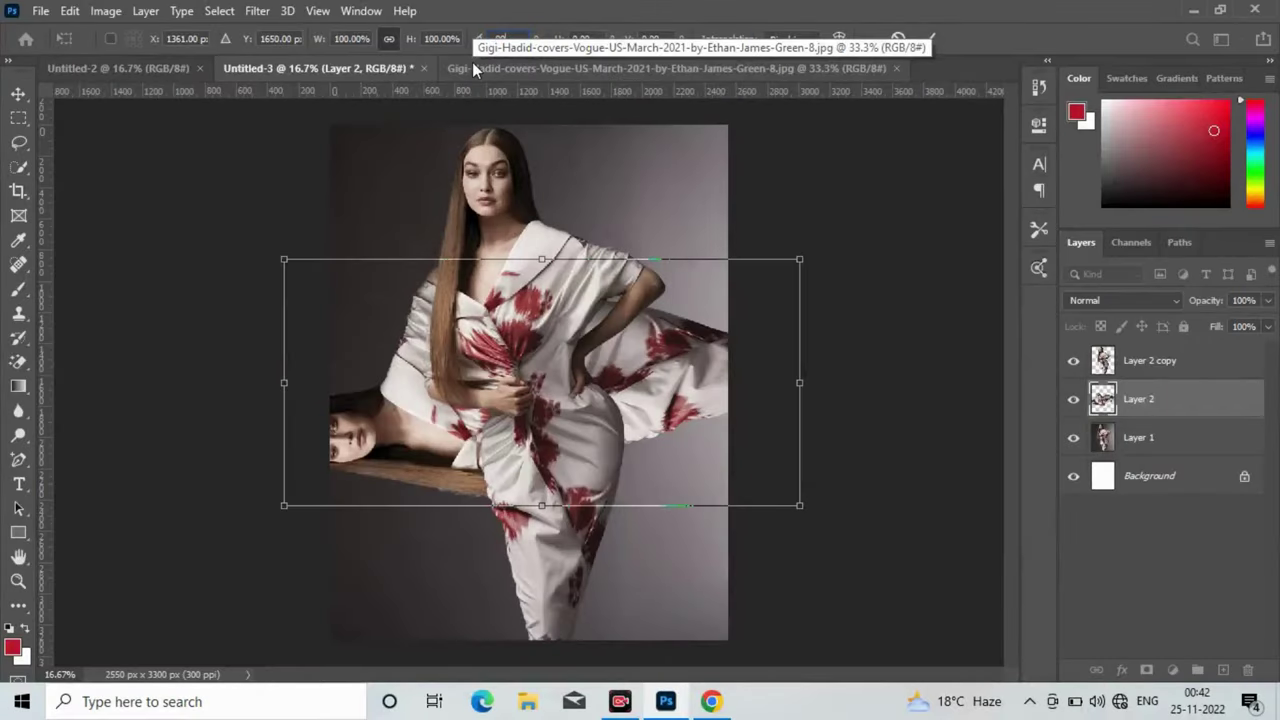
drag(638, 397, 632, 372)
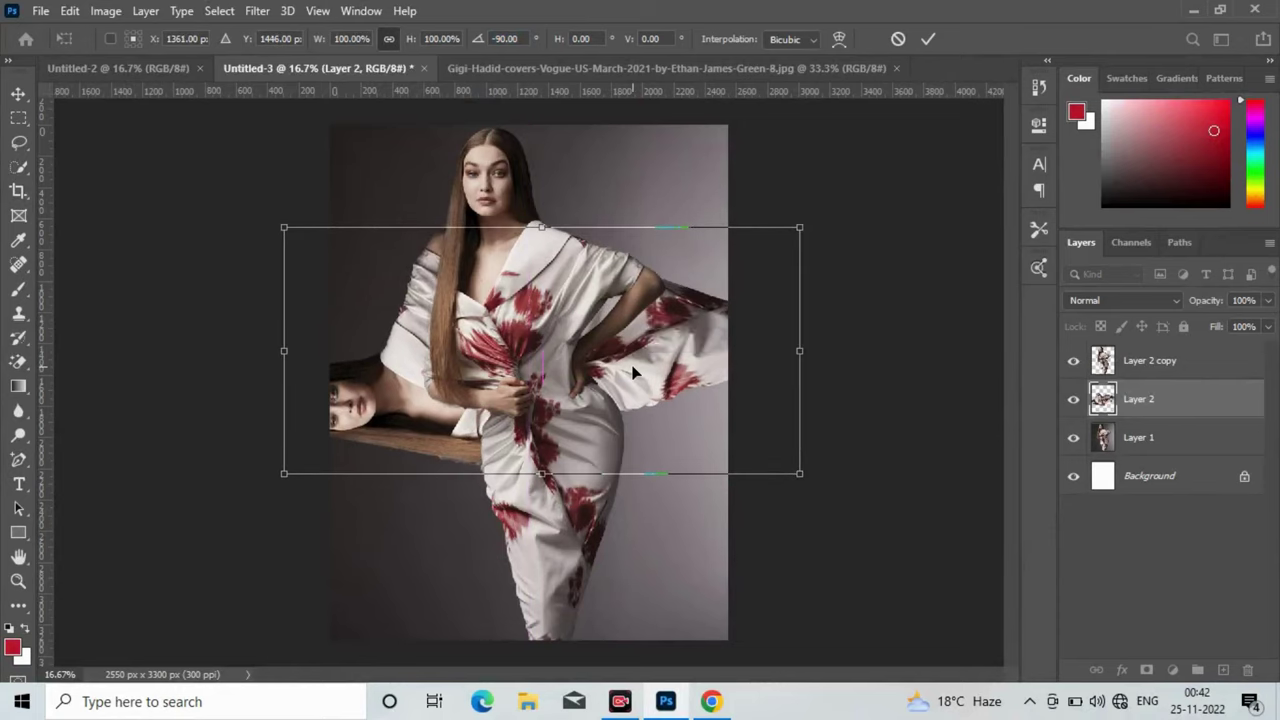
key(Return)
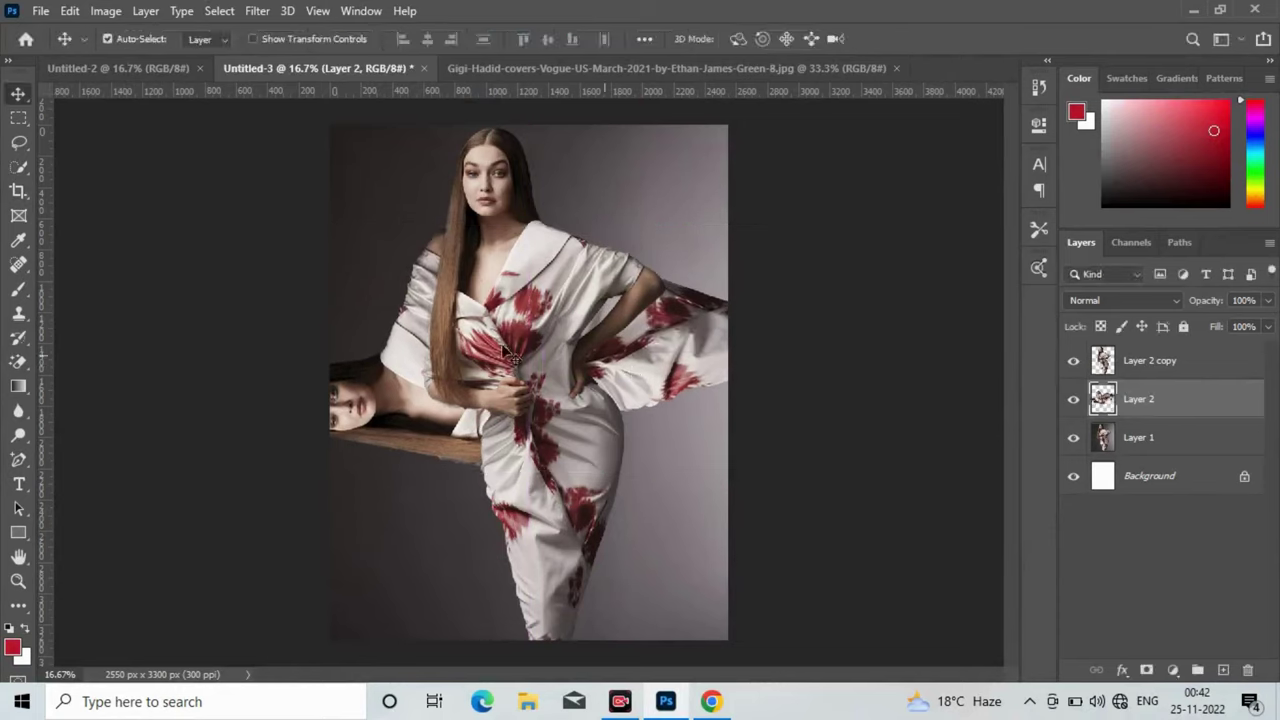
Step: Make Layer 1 active and set the Type tool size to 150 pt
click(22, 484)
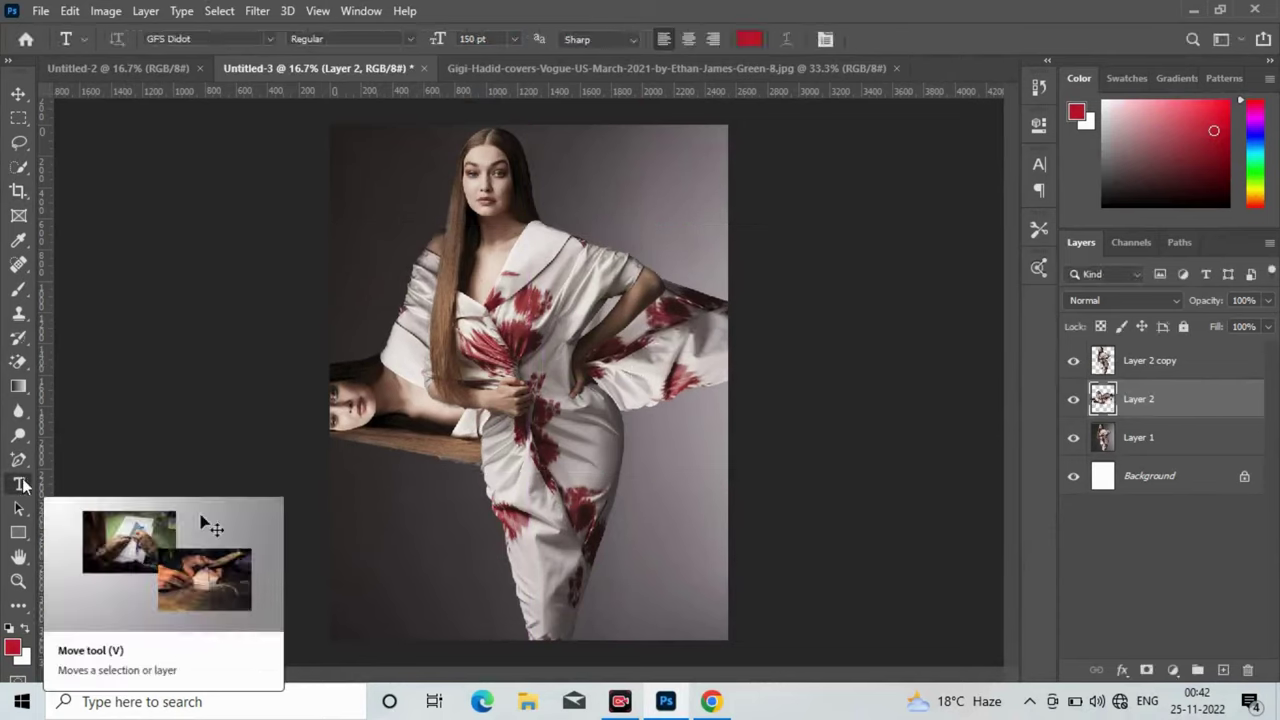
click(1193, 443)
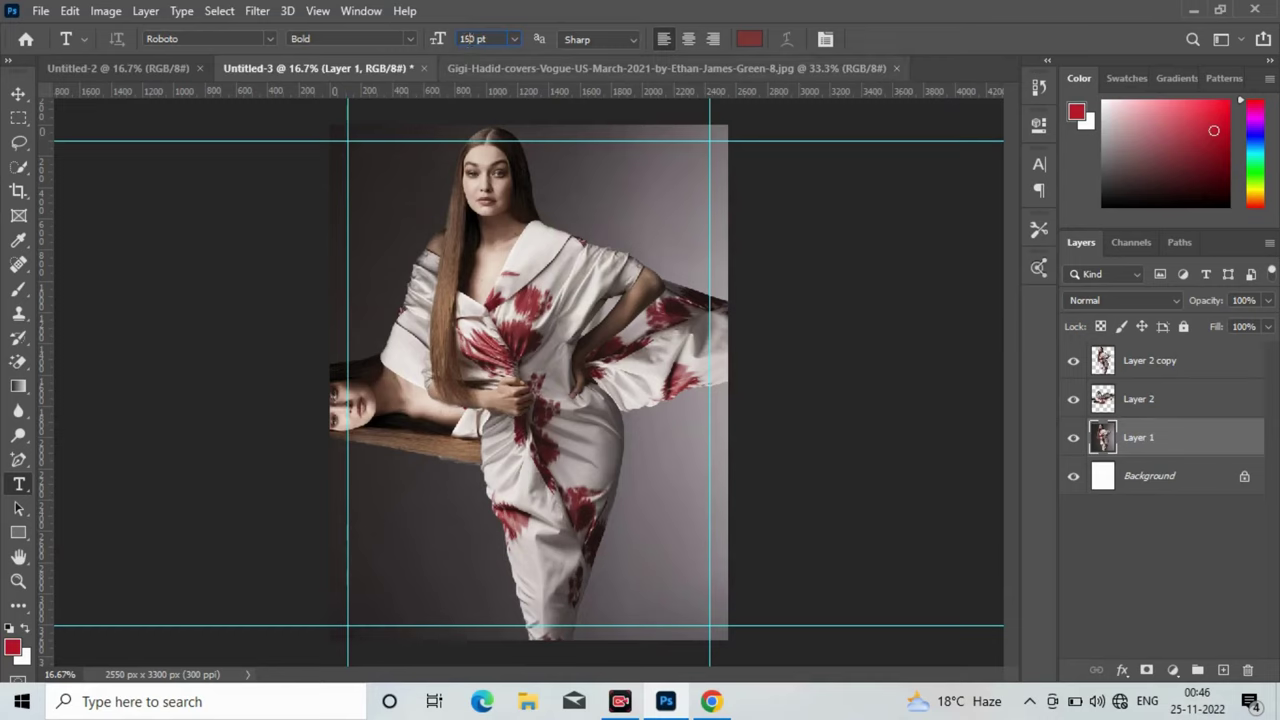
key(Return)
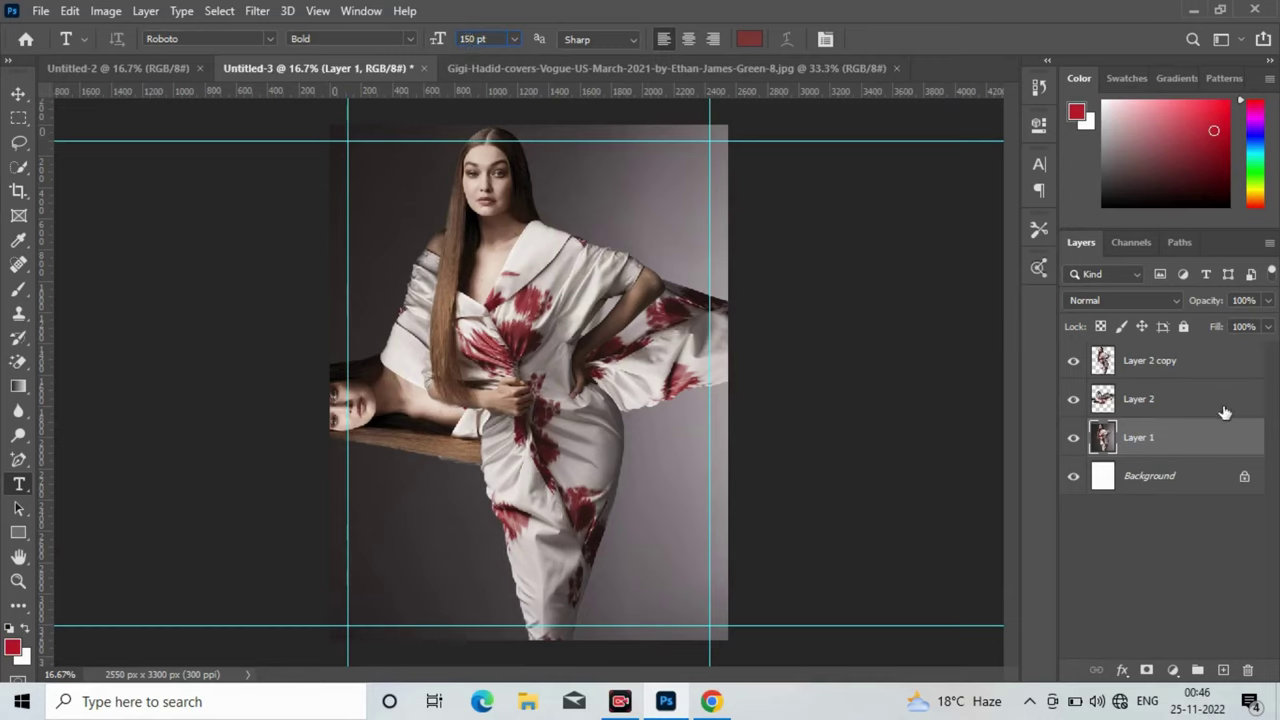
click(18, 93)
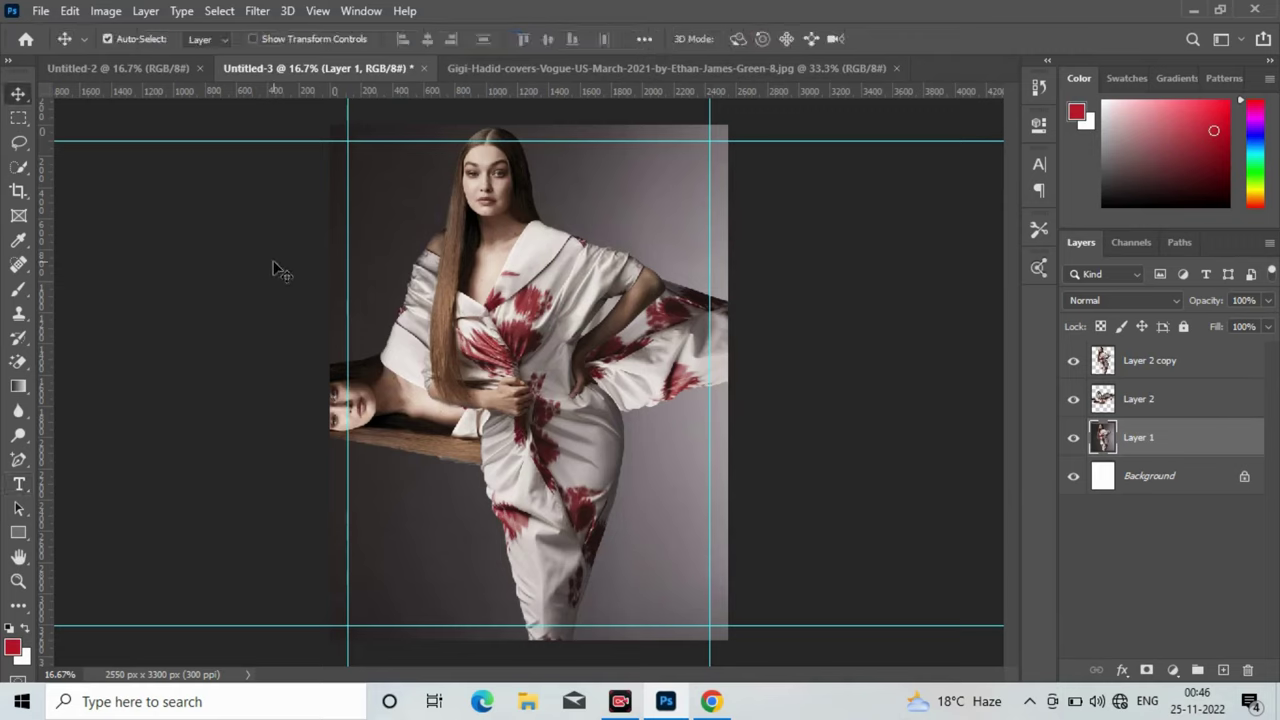
click(18, 487)
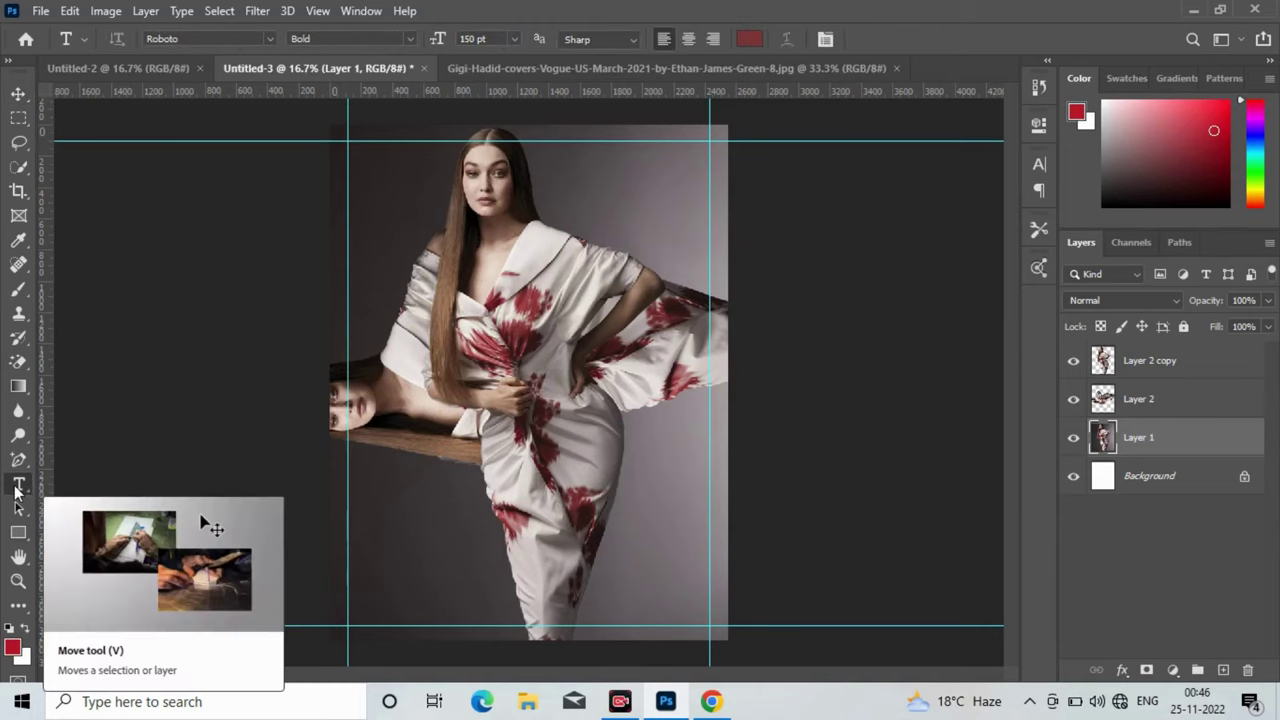
Step: Type VOGUE on the cover as a new text layer and select it
click(370, 318)
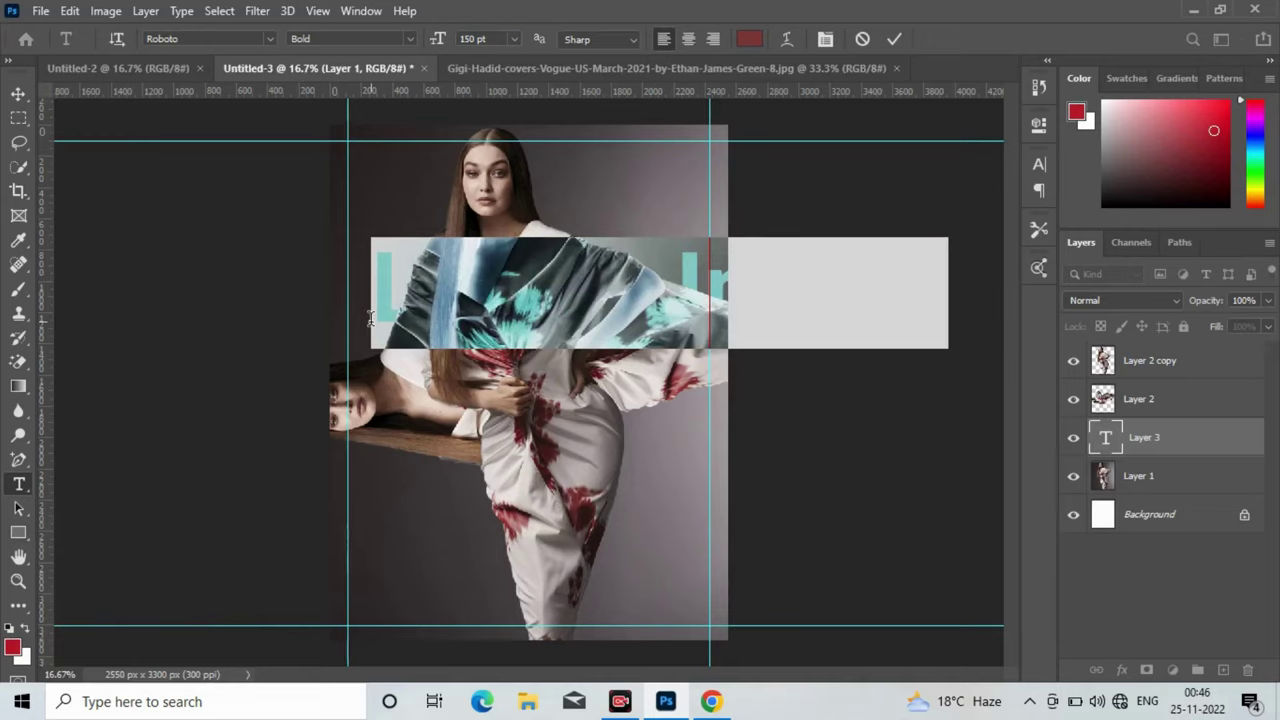
text(V)
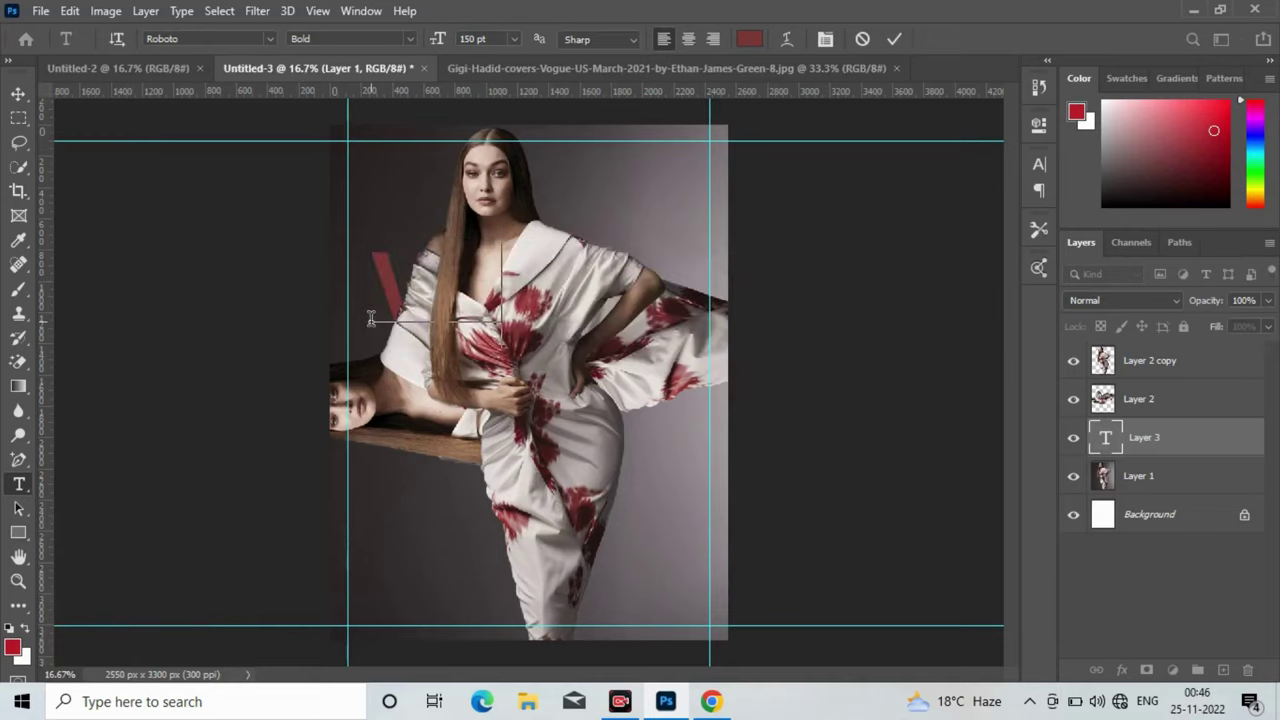
text(OGU)
text(E)
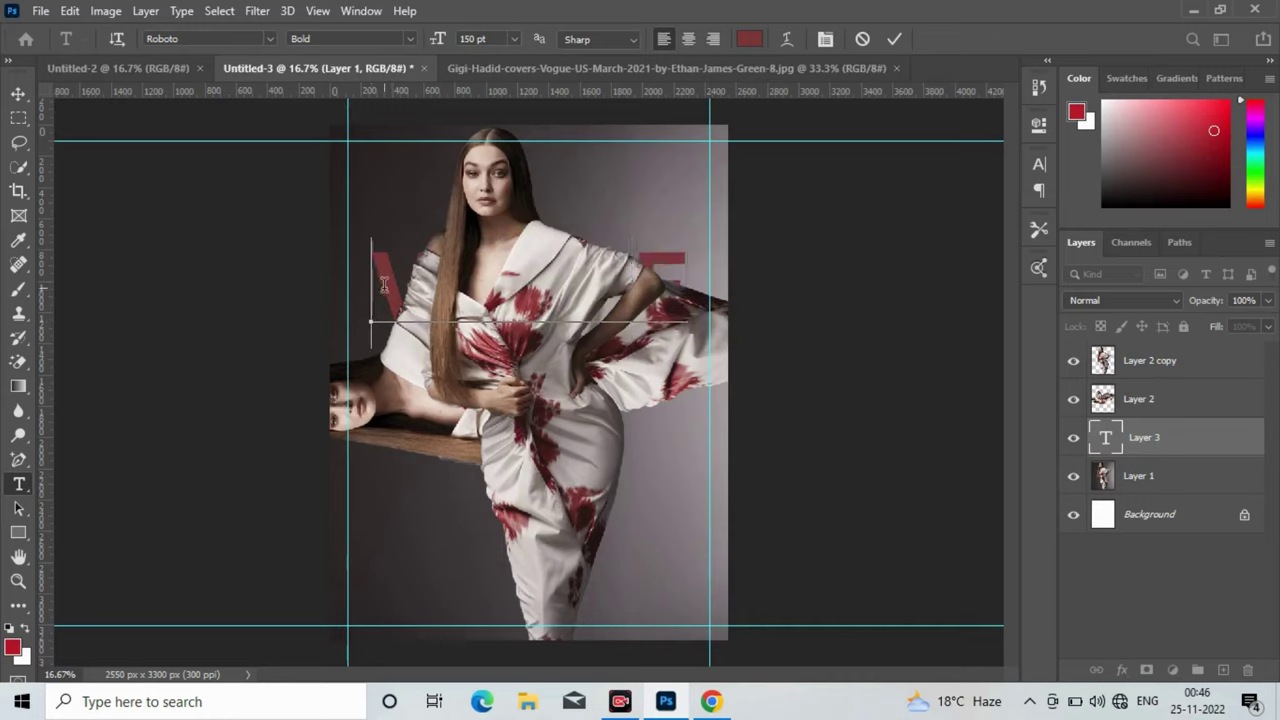
drag(372, 300, 698, 310)
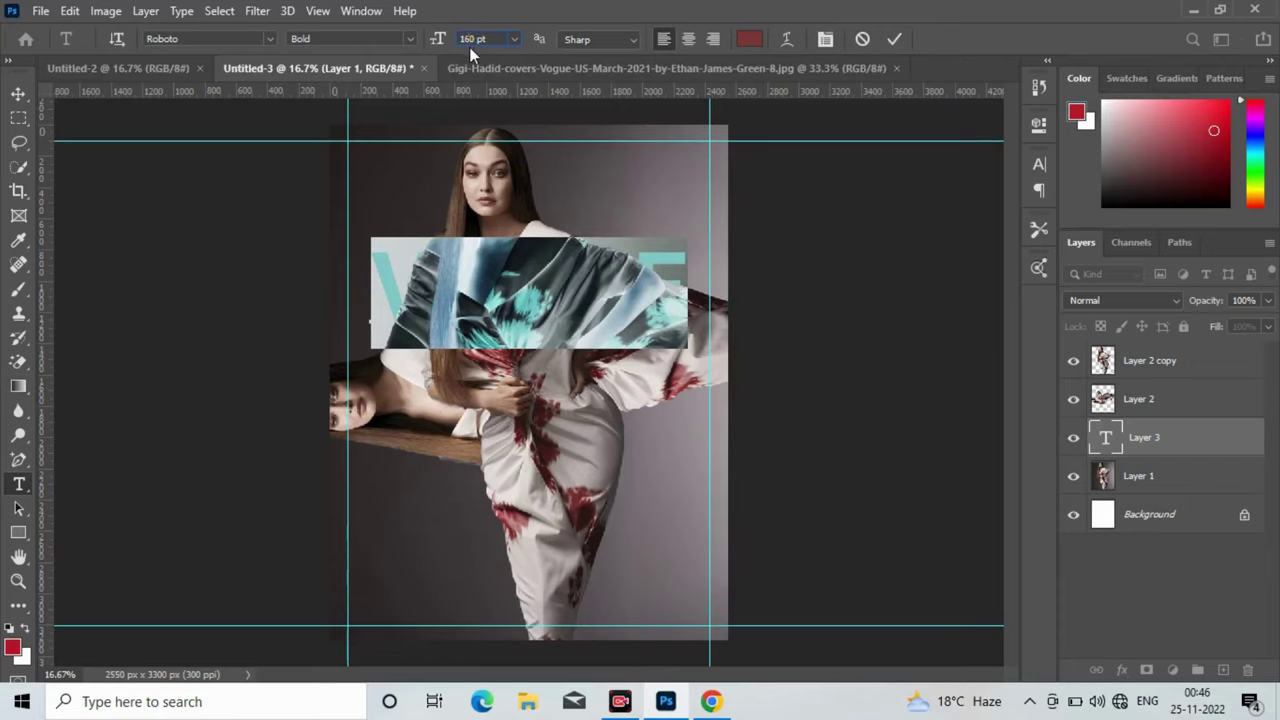
Step: Color VOGUE #8b343a, set it in GFS Didot, and move it to the top
click(749, 38)
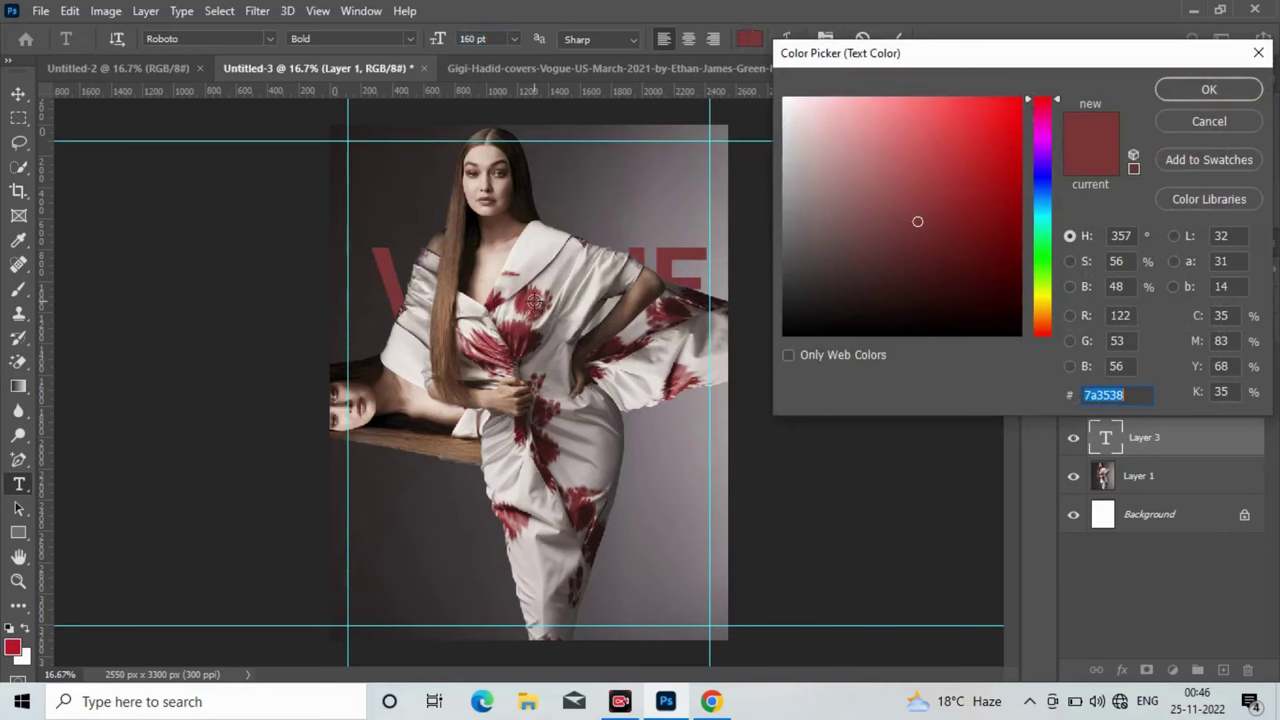
click(1209, 89)
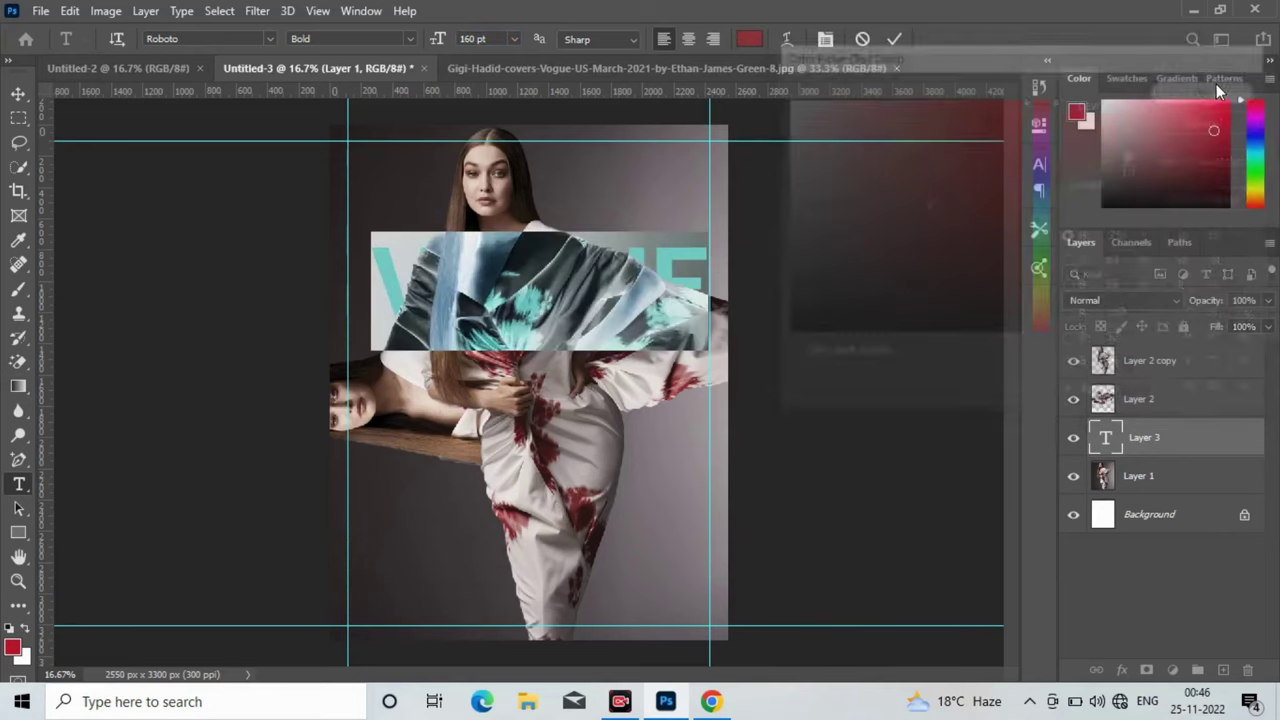
click(270, 40)
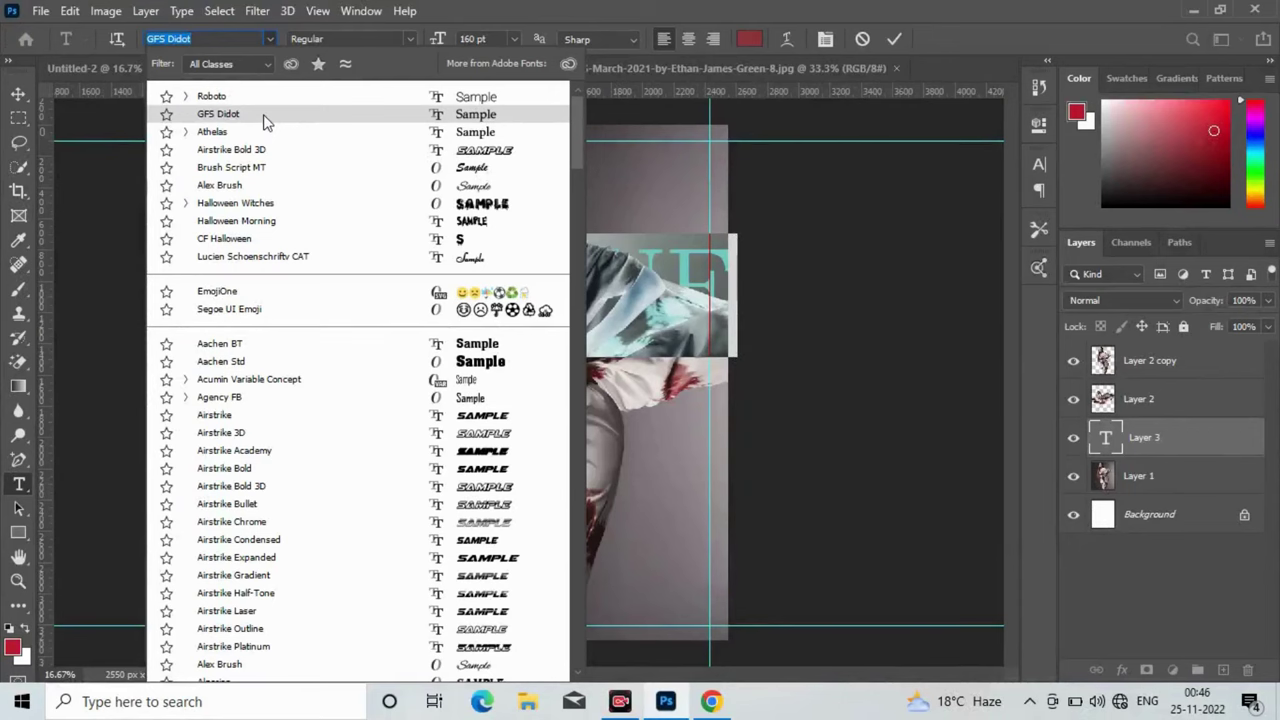
click(263, 114)
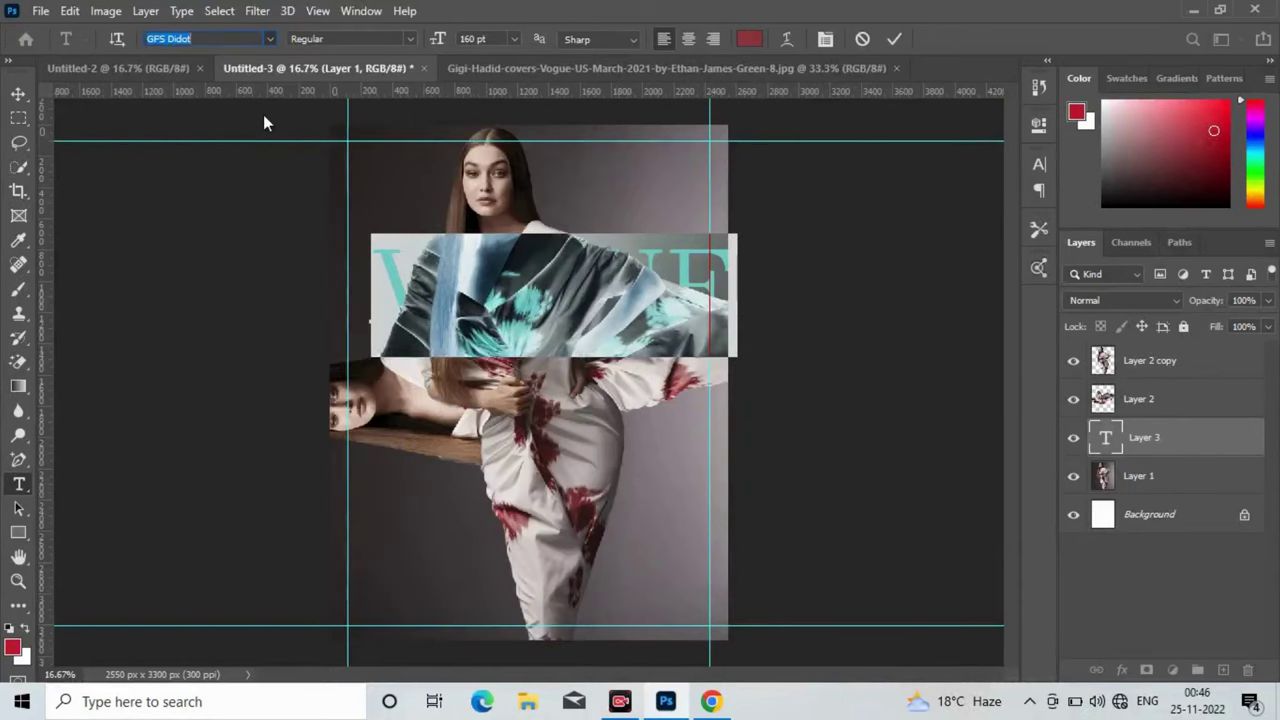
drag(530, 375, 519, 278)
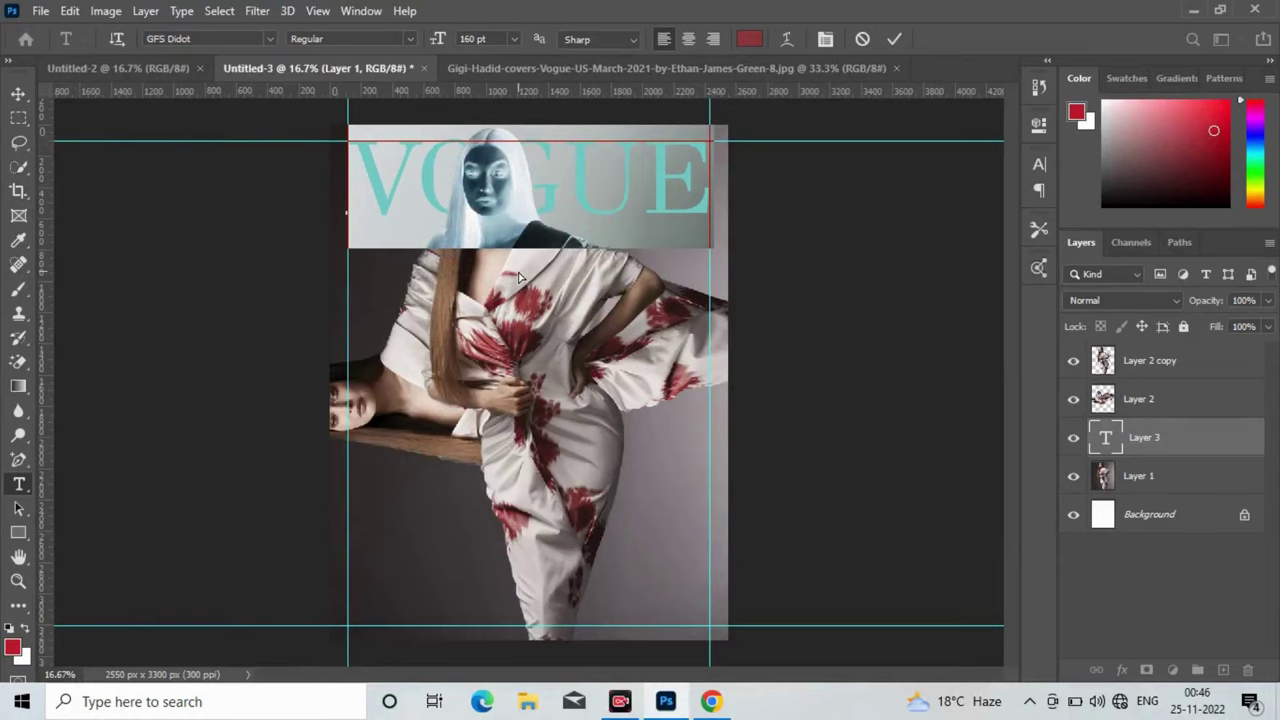
Step: Move the sideways Layer 2 photo over VOGUE and clip it to the letters
click(18, 93)
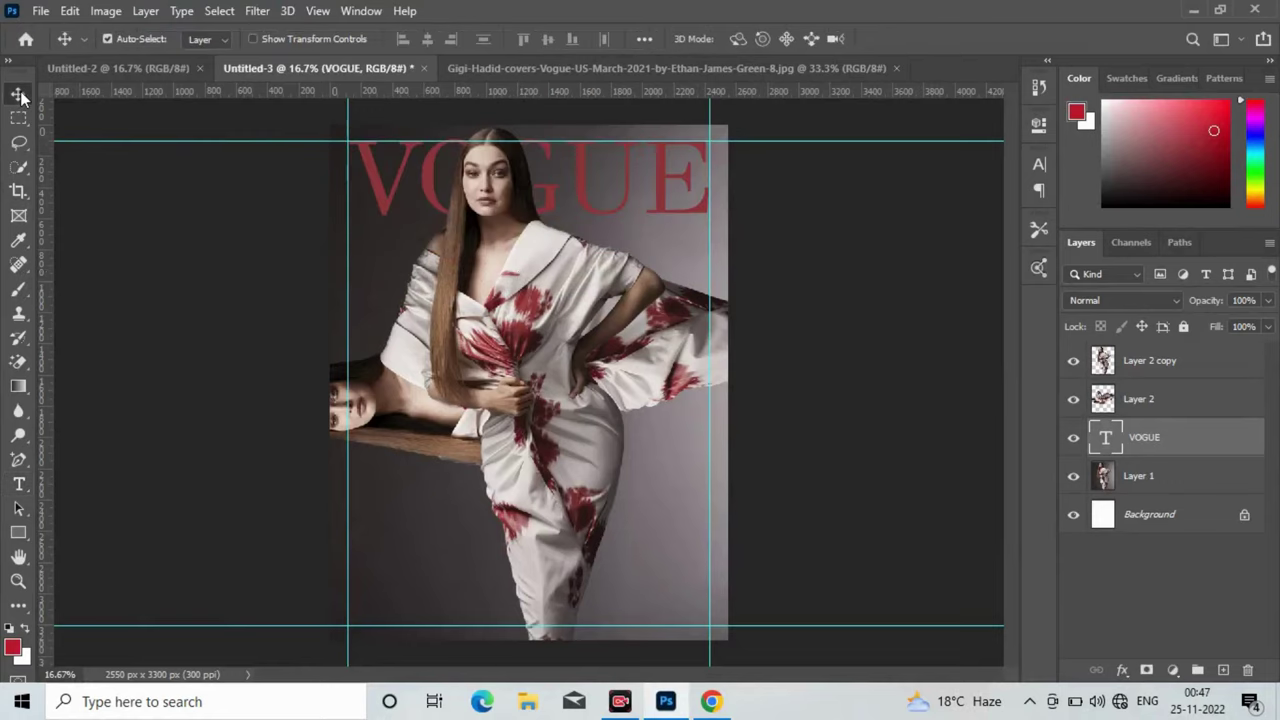
click(410, 396)
mouse_move(406, 397)
mouse_down()
mouse_move(366, 256)
mouse_move(357, 263)
mouse_up()
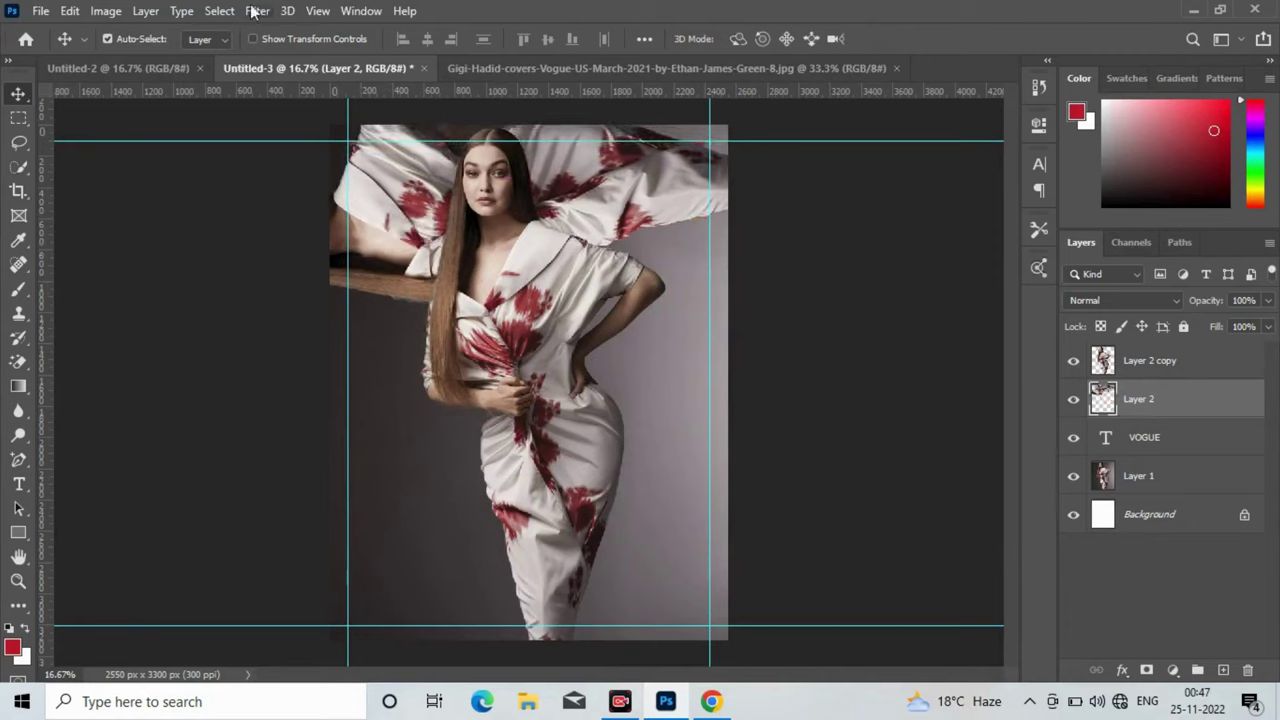
right_click(1144, 411)
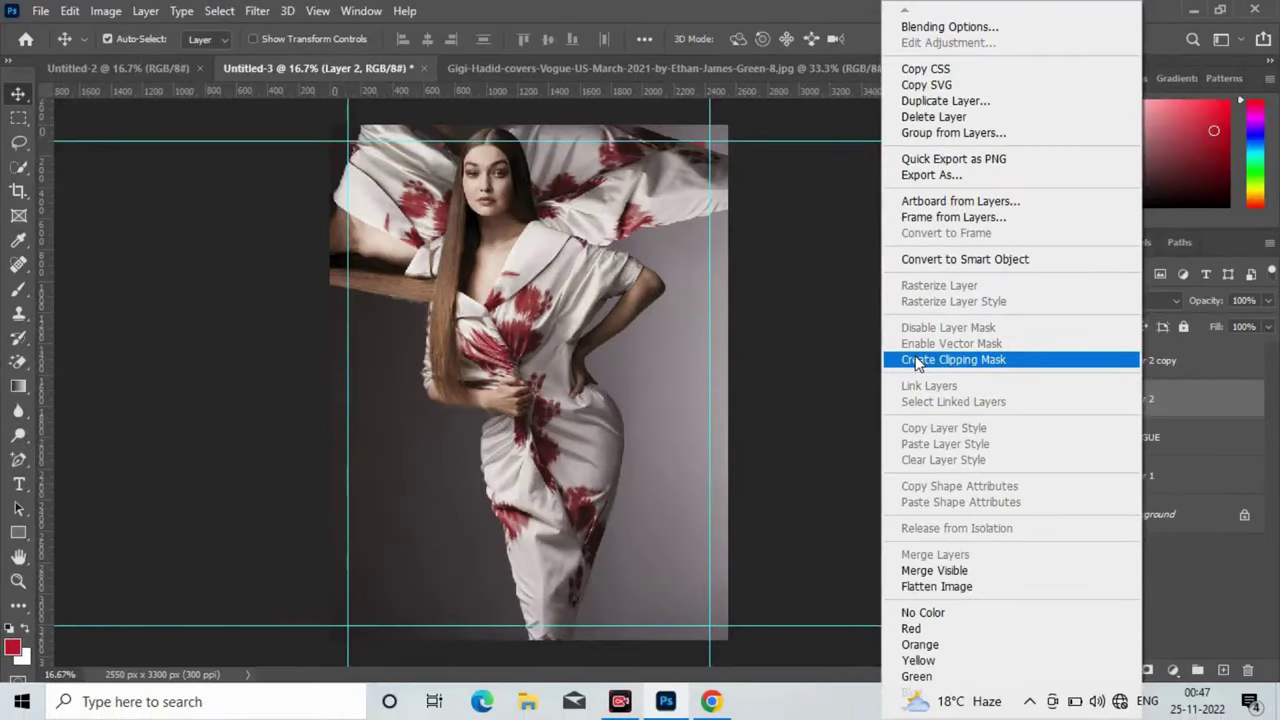
click(916, 360)
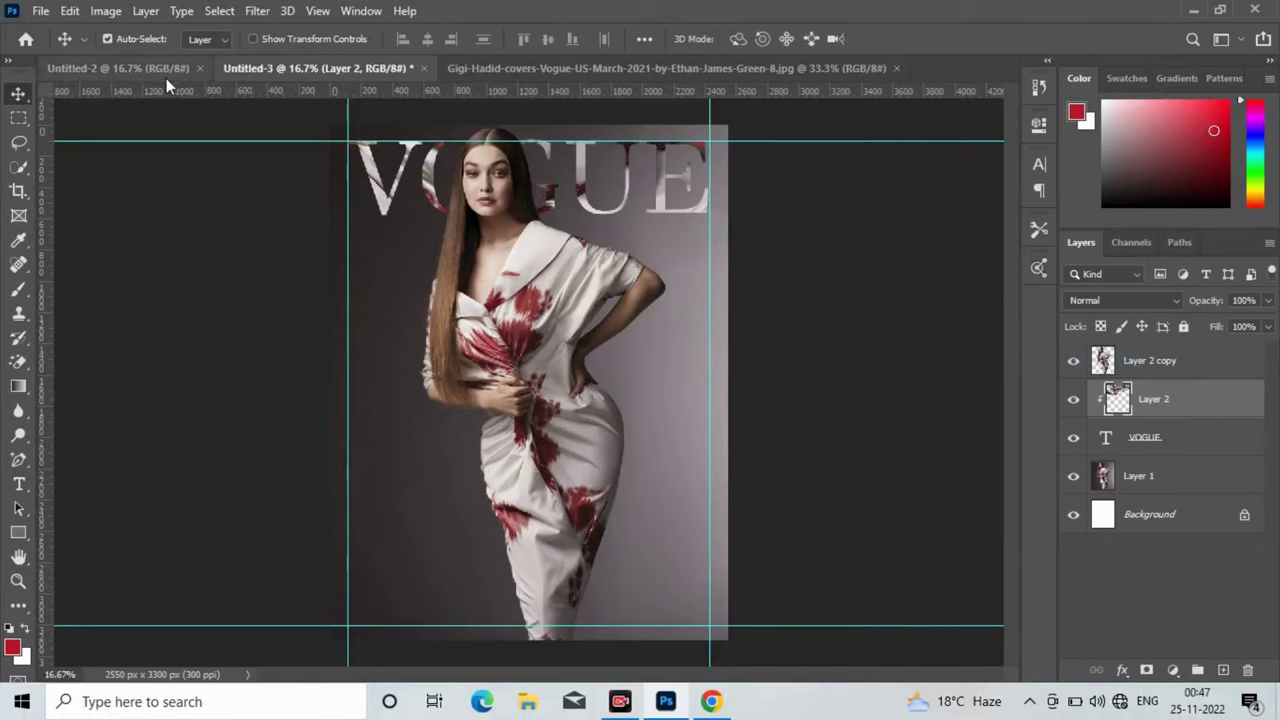
Step: Scale the clipped photo slightly wider and reposition it inside the letters
key(ctrl+t)
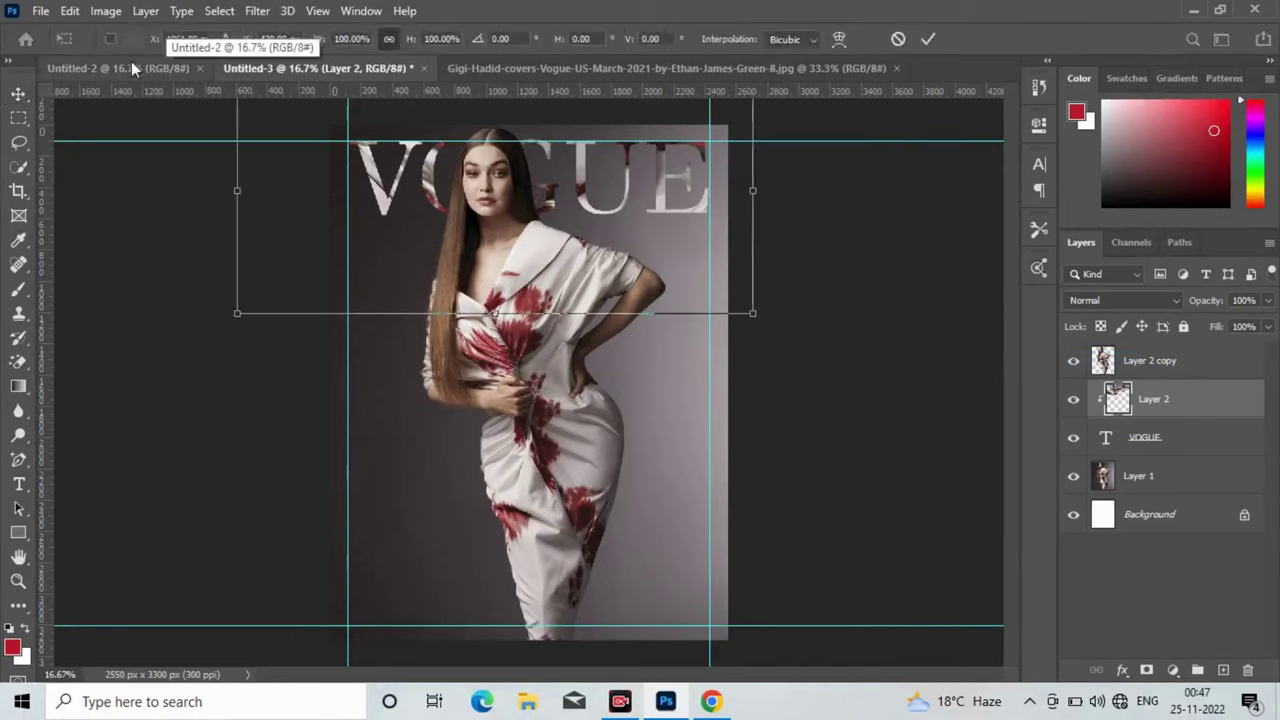
drag(752, 190, 766, 190)
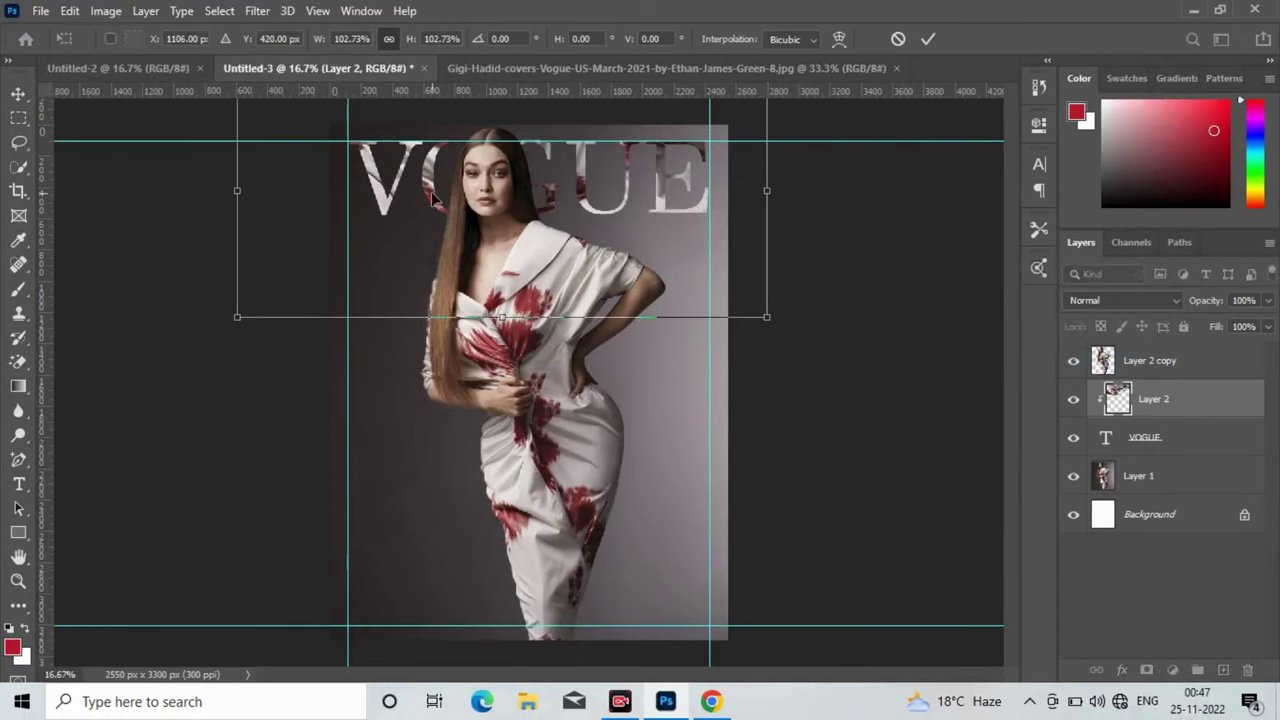
drag(433, 198, 433, 183)
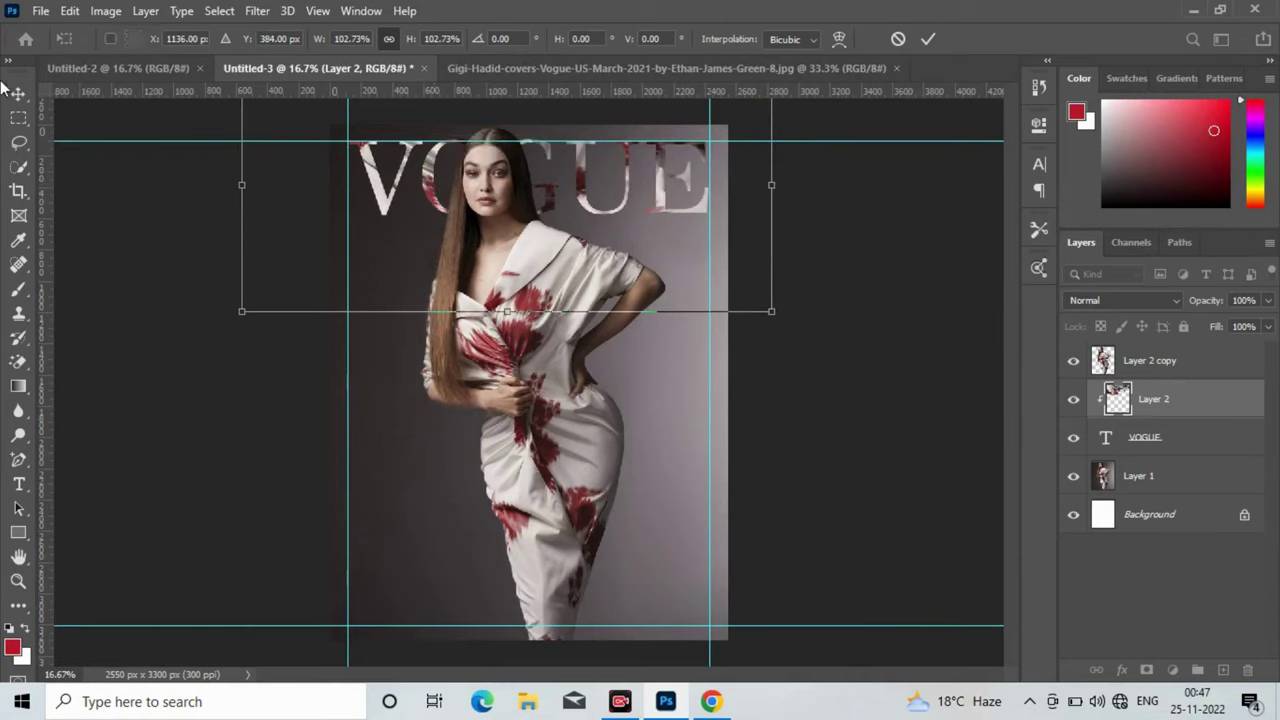
key(Return)
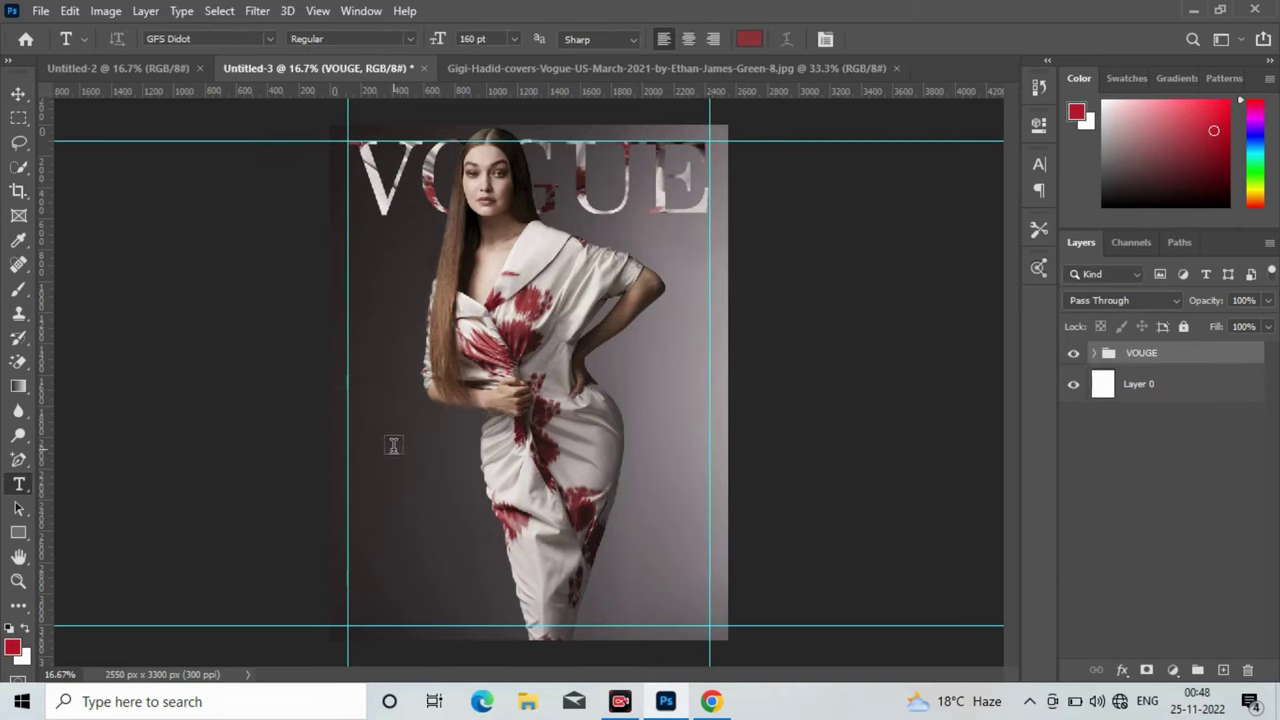
Step: Type the two-line headline 'BUY LESS, / BUY BETTER' on a new text layer
click(392, 445)
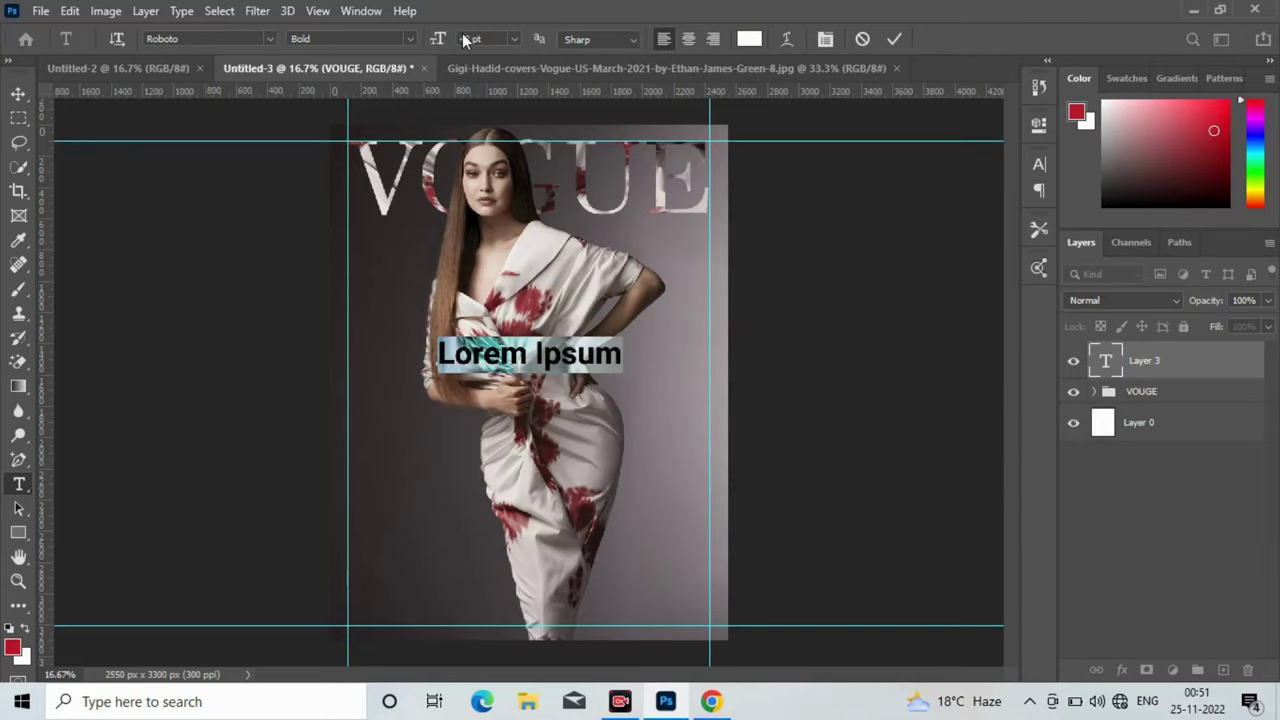
text(BUY)
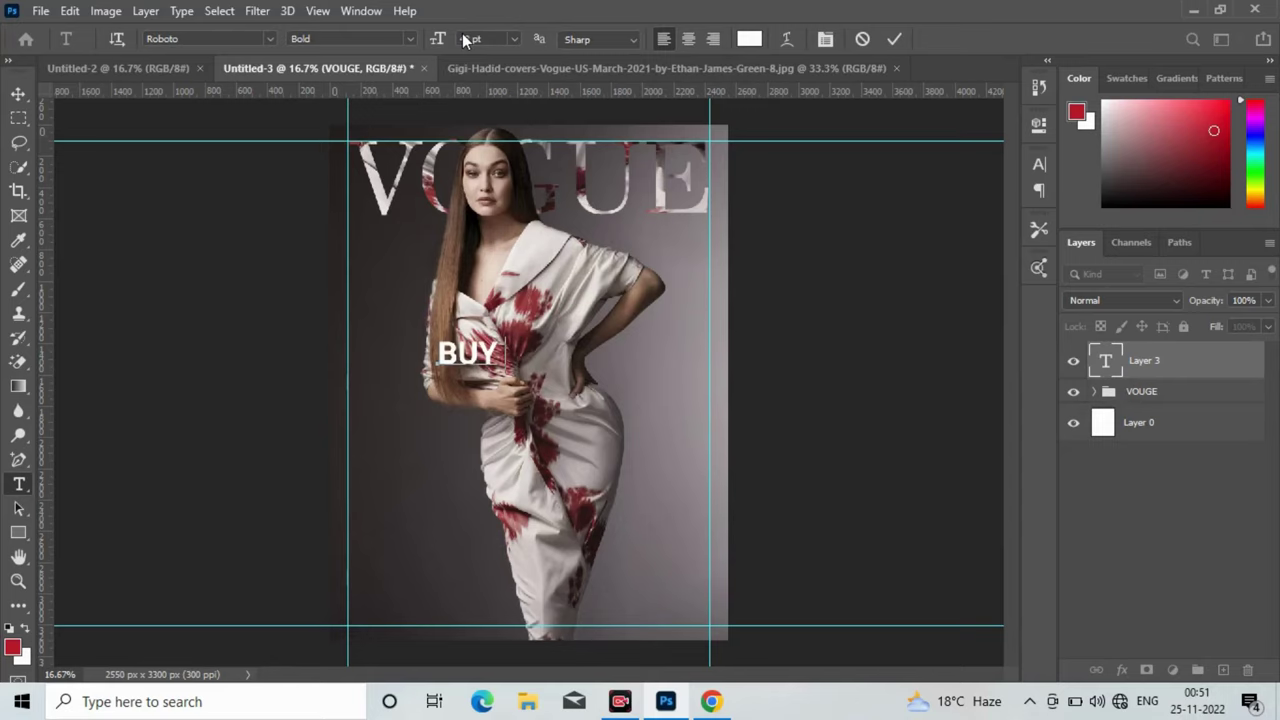
text( L)
text(ESS,)
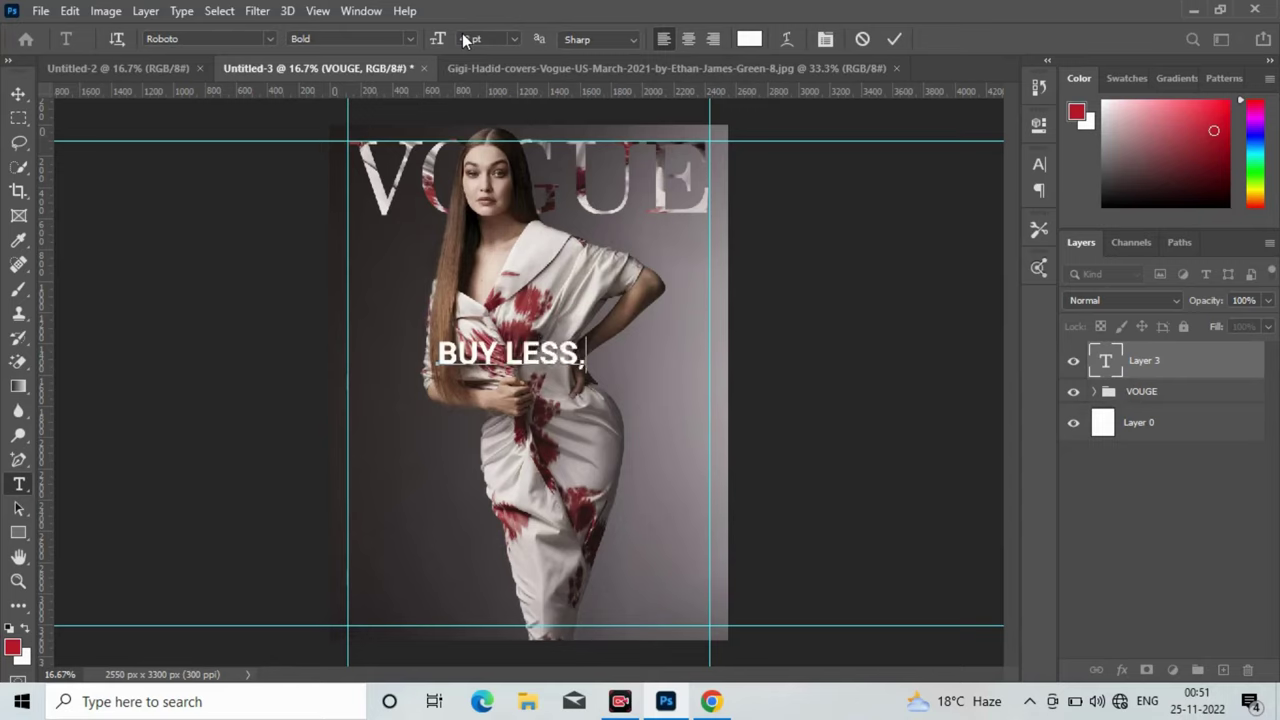
key(Return)
text(BUY)
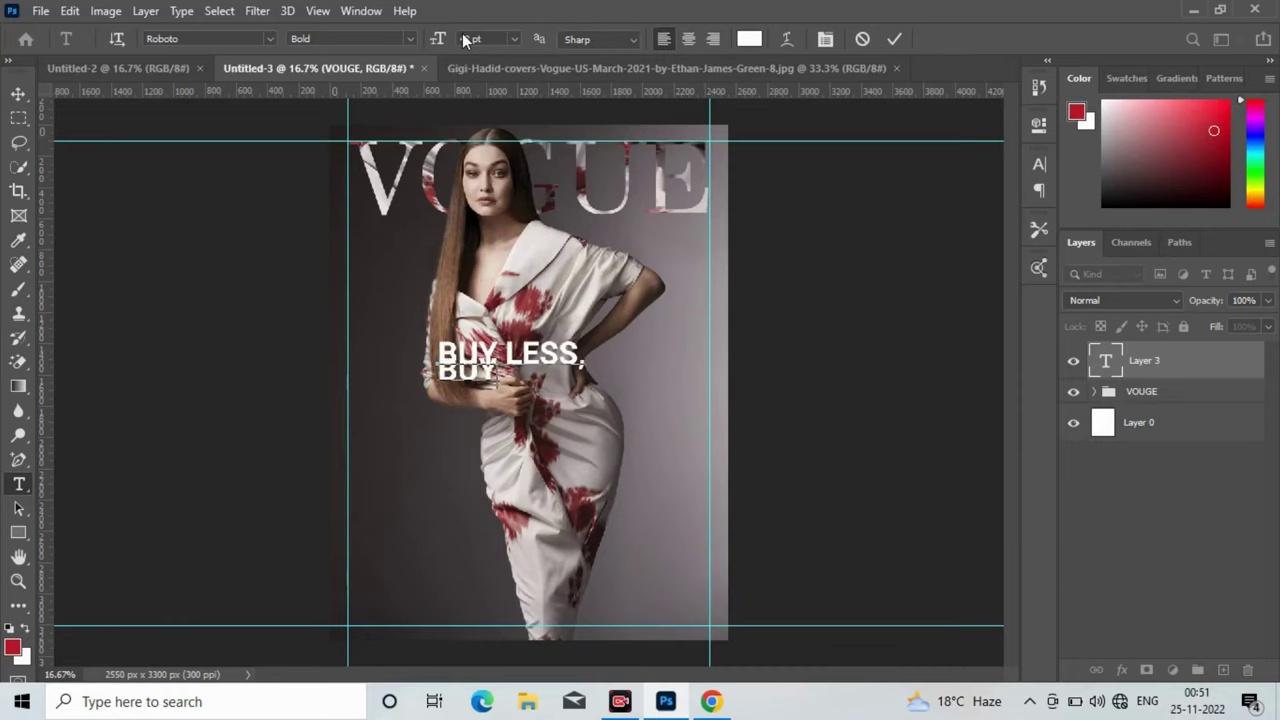
text( BE)
text(TTER)
Step: Make the headline Bold Italic at 24 pt and move it to the upper left
click(410, 39)
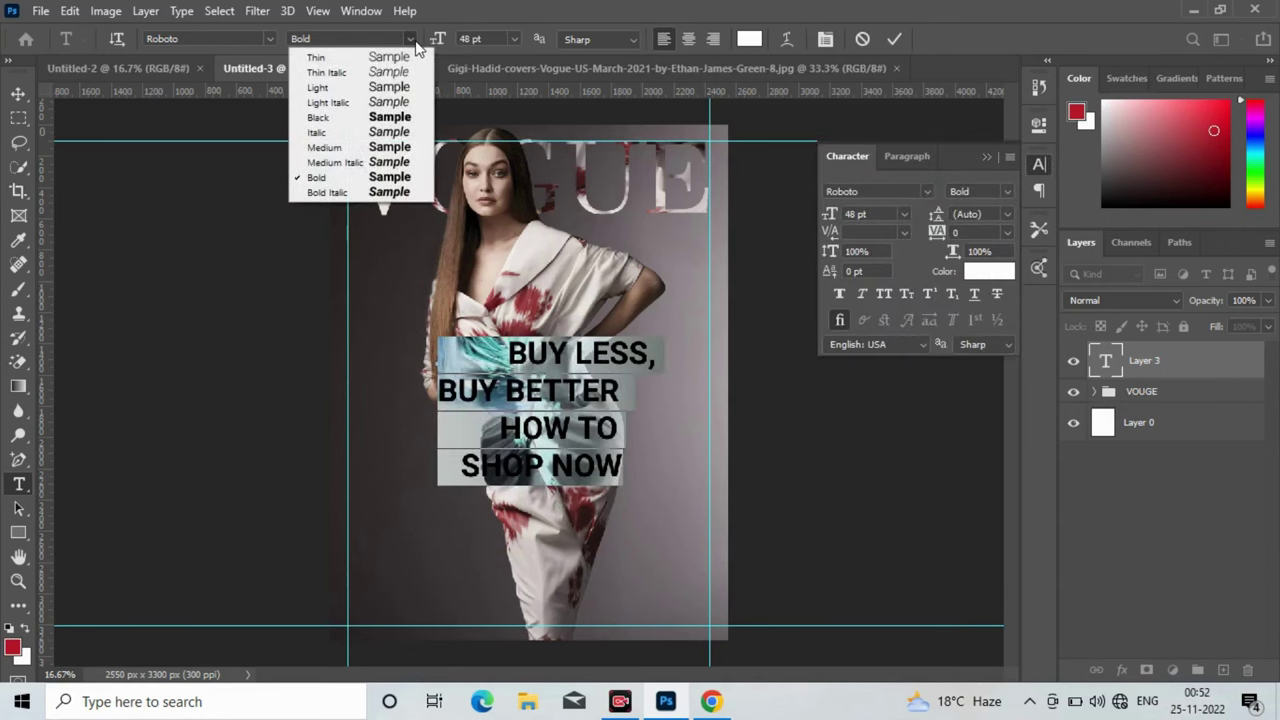
click(390, 193)
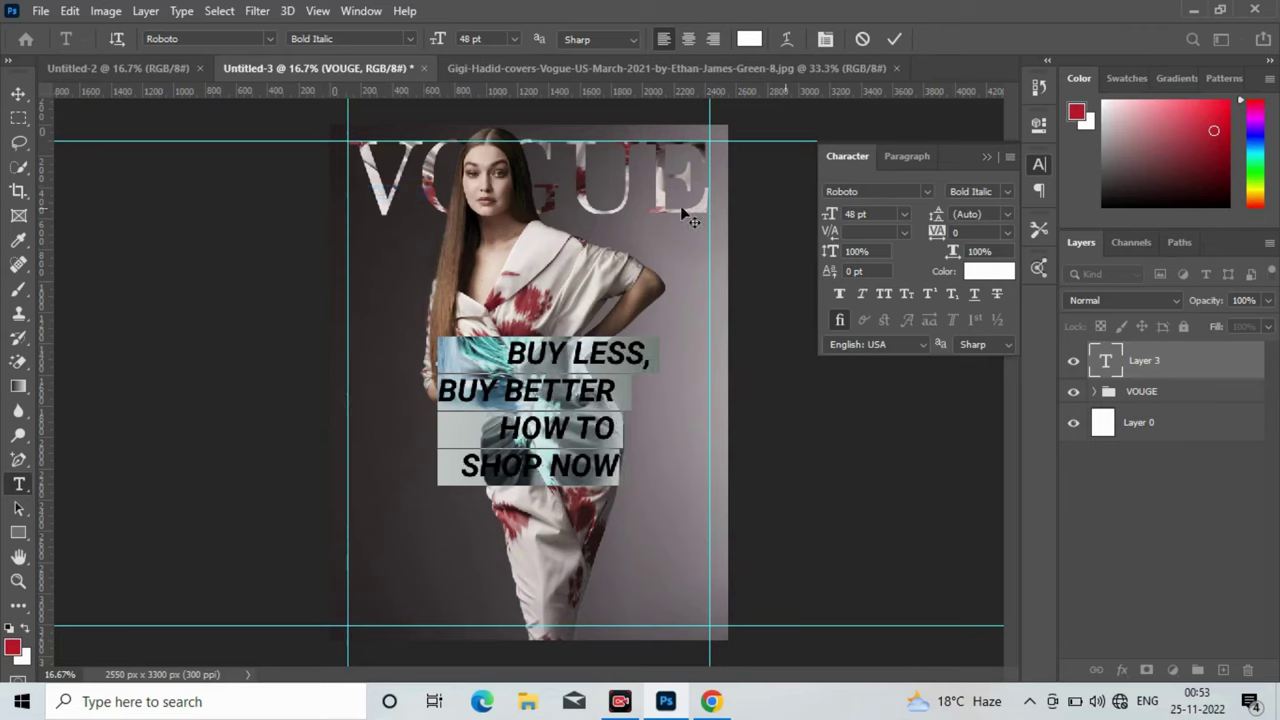
click(511, 39)
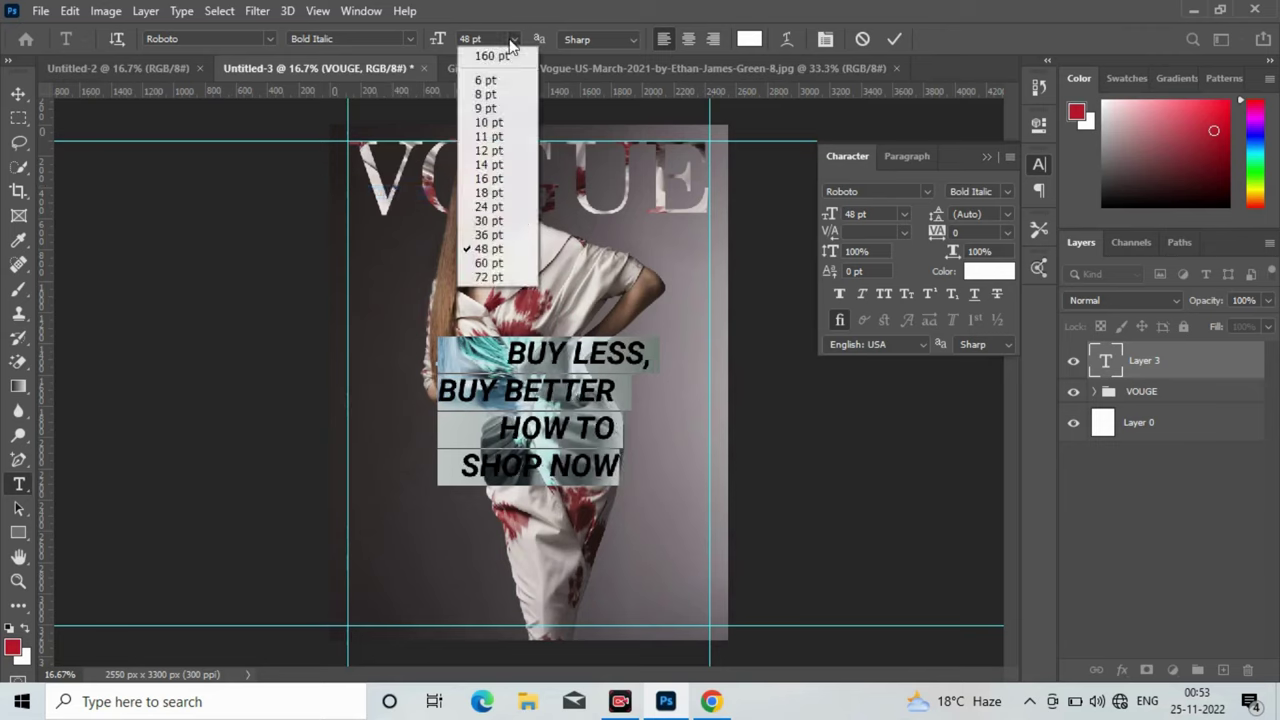
click(508, 205)
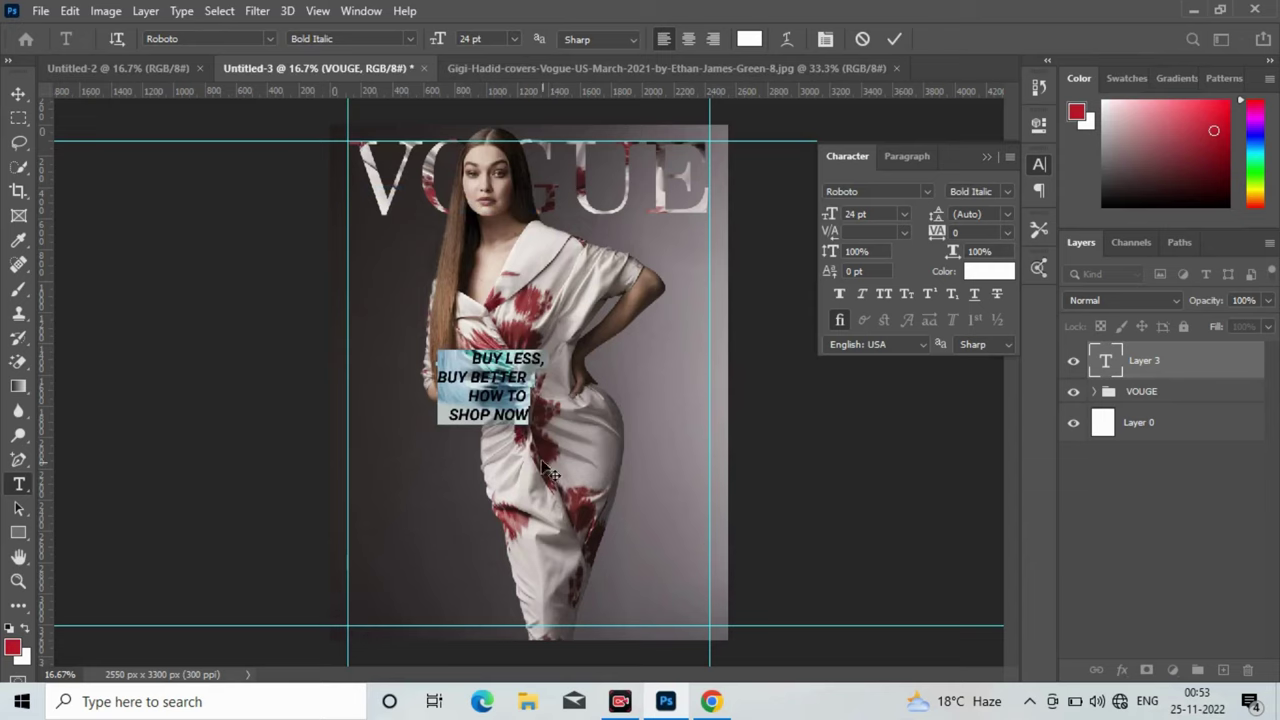
mouse_move(520, 450)
mouse_down()
mouse_move(452, 338)
mouse_move(430, 328)
mouse_move(411, 348)
mouse_up()
Step: Add the 'MAGIC / NUMBER / THE 15-MINUTE / WORKOUT' headline aligned to the left guide
click(425, 405)
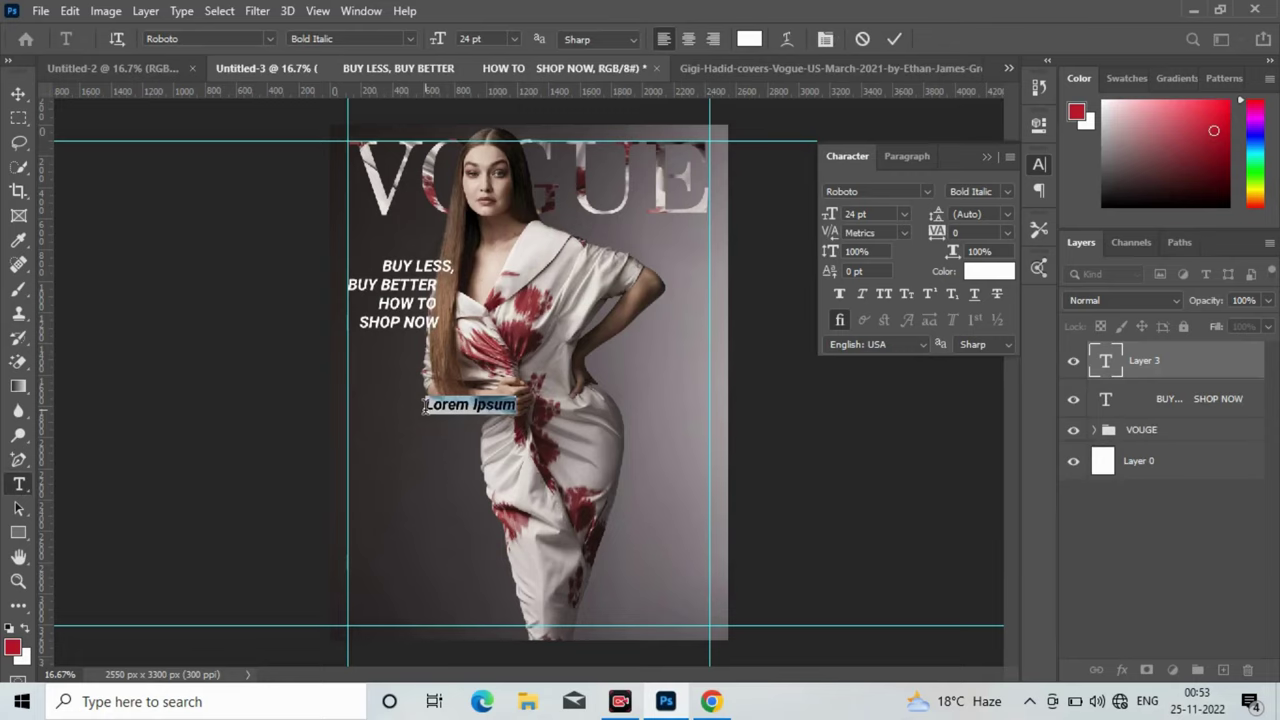
text(MAGI)
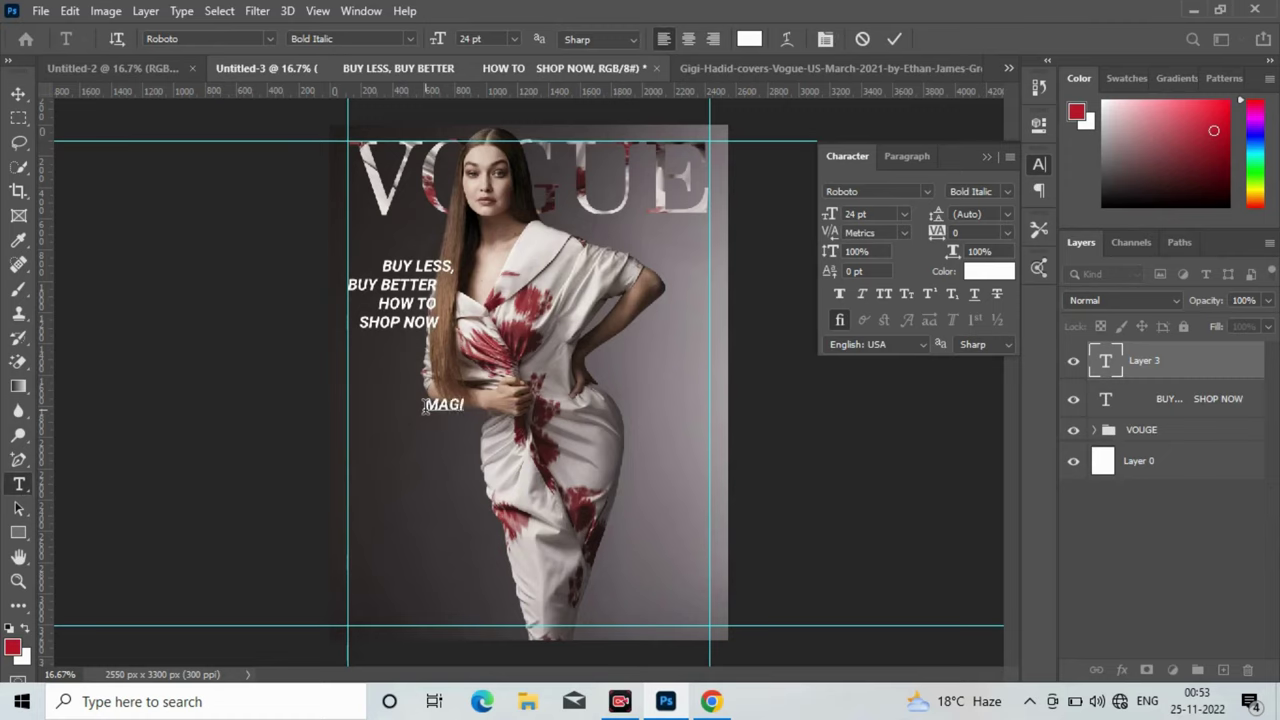
text(C)
key(Return)
text(NUMBER)
key(Return)
text(THE 15-MINUTE)
key(Return)
text(WORKOUT)
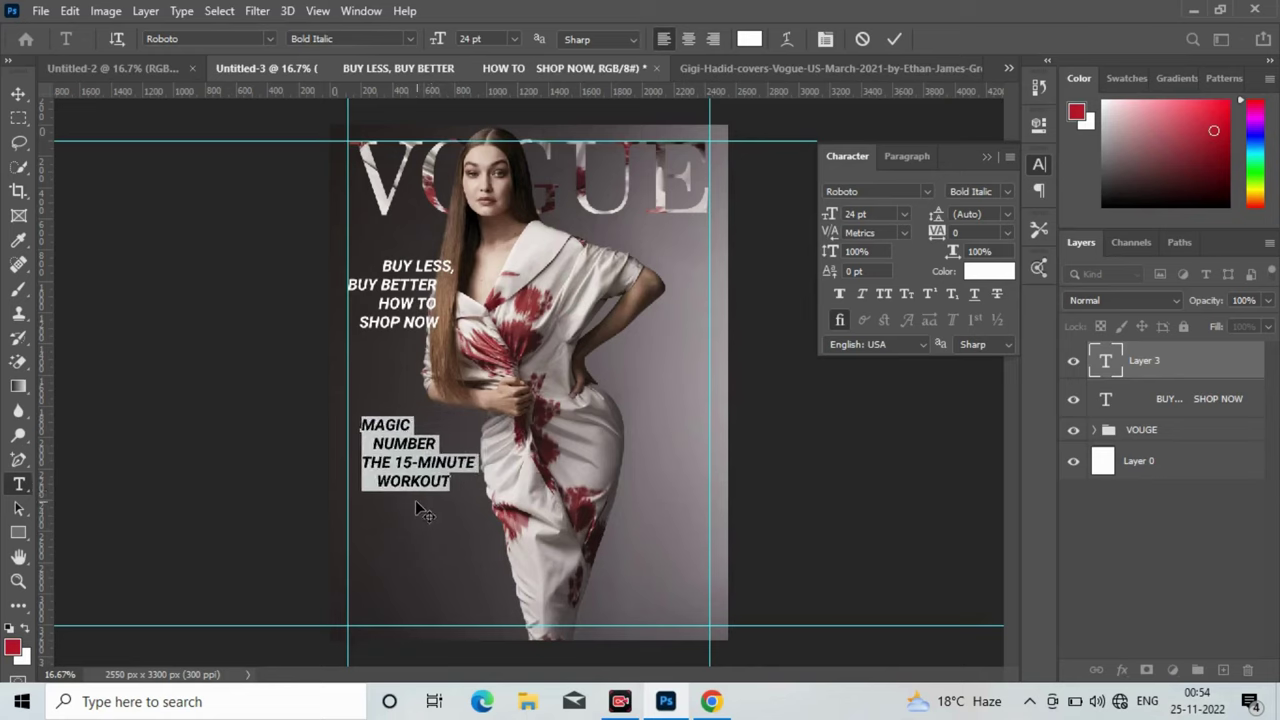
drag(452, 497, 408, 506)
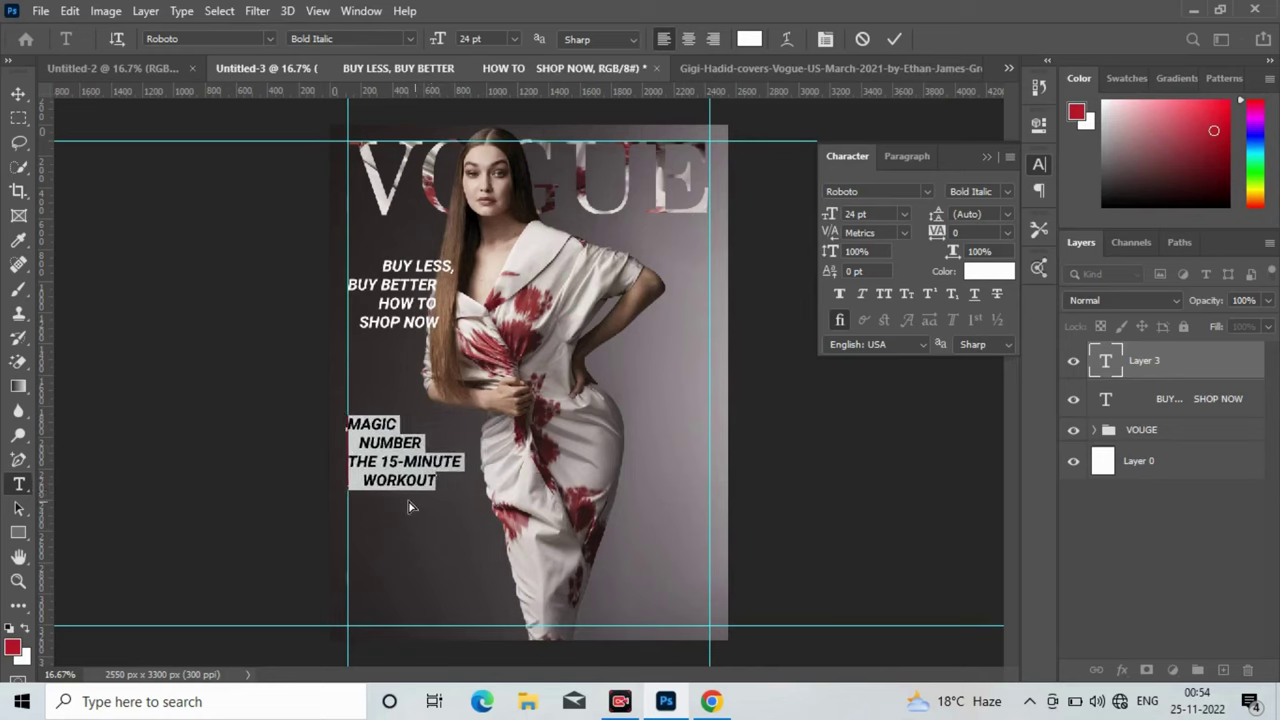
right_click(33, 93)
Step: Type the headline '2022 VISION / MEET THE / STARS OF' below the workout text
click(90, 94)
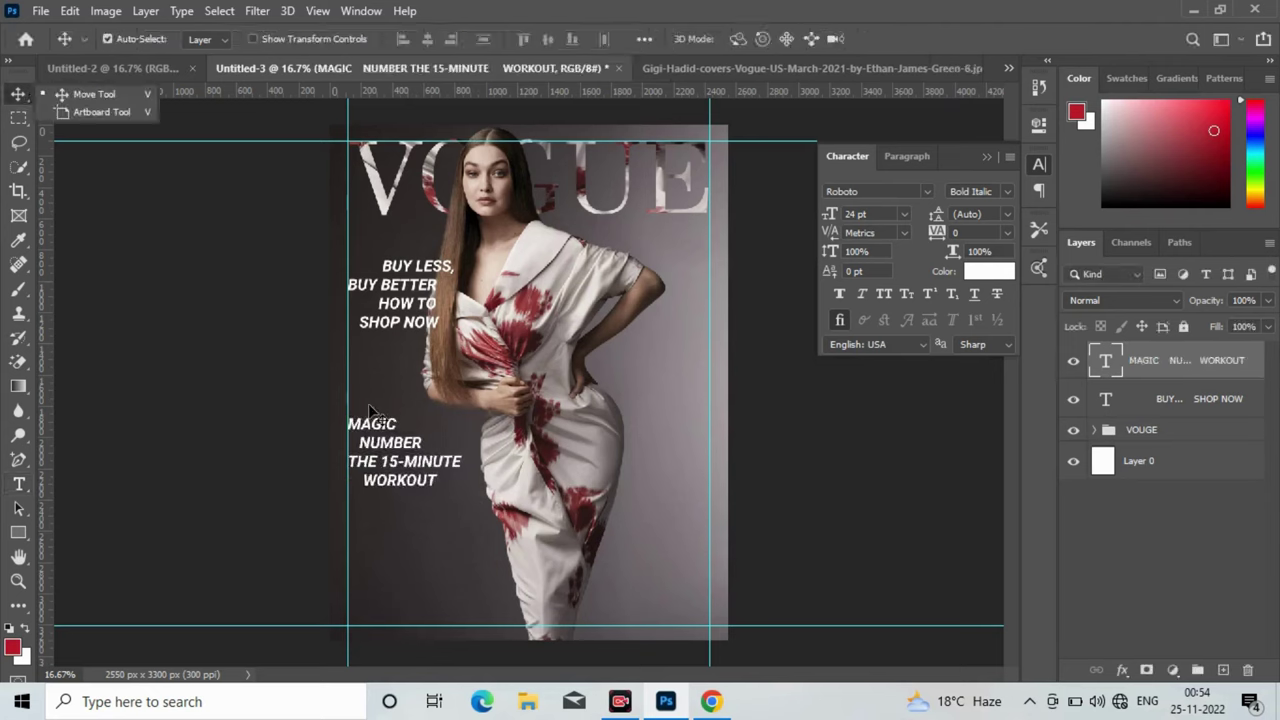
key(t)
click(455, 515)
text(2)
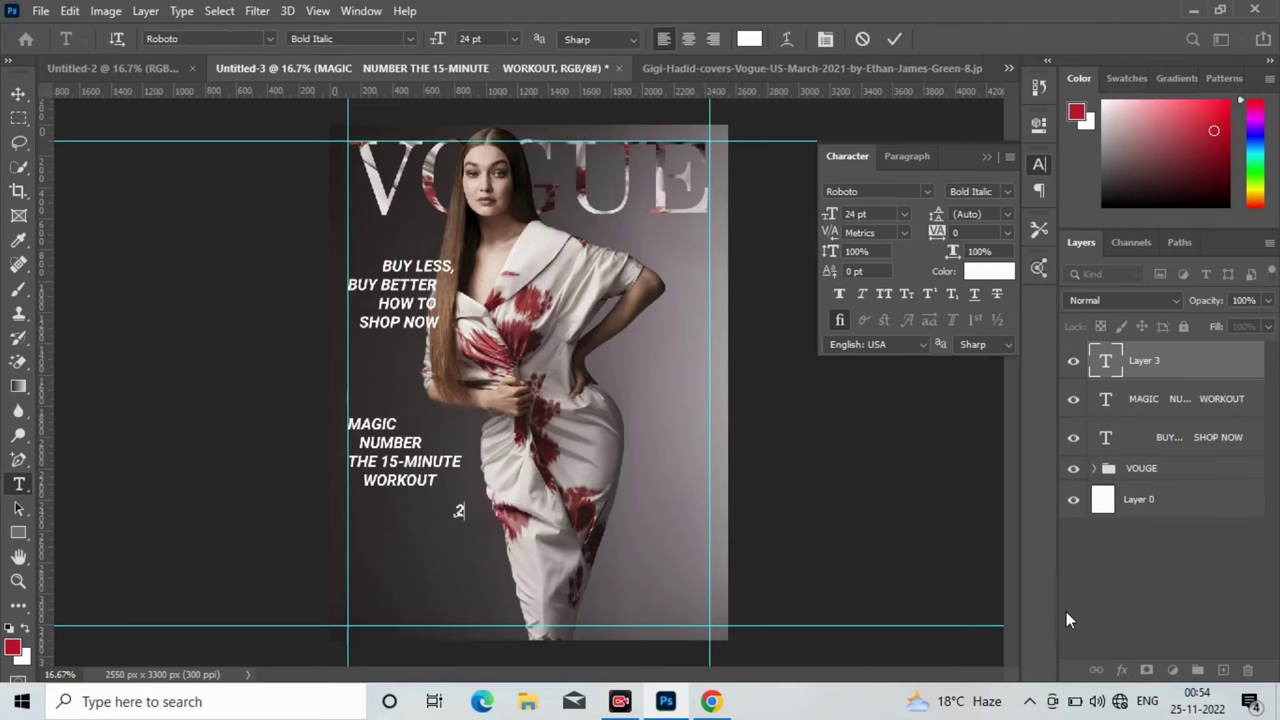
text(022)
text( VI)
text(SION)
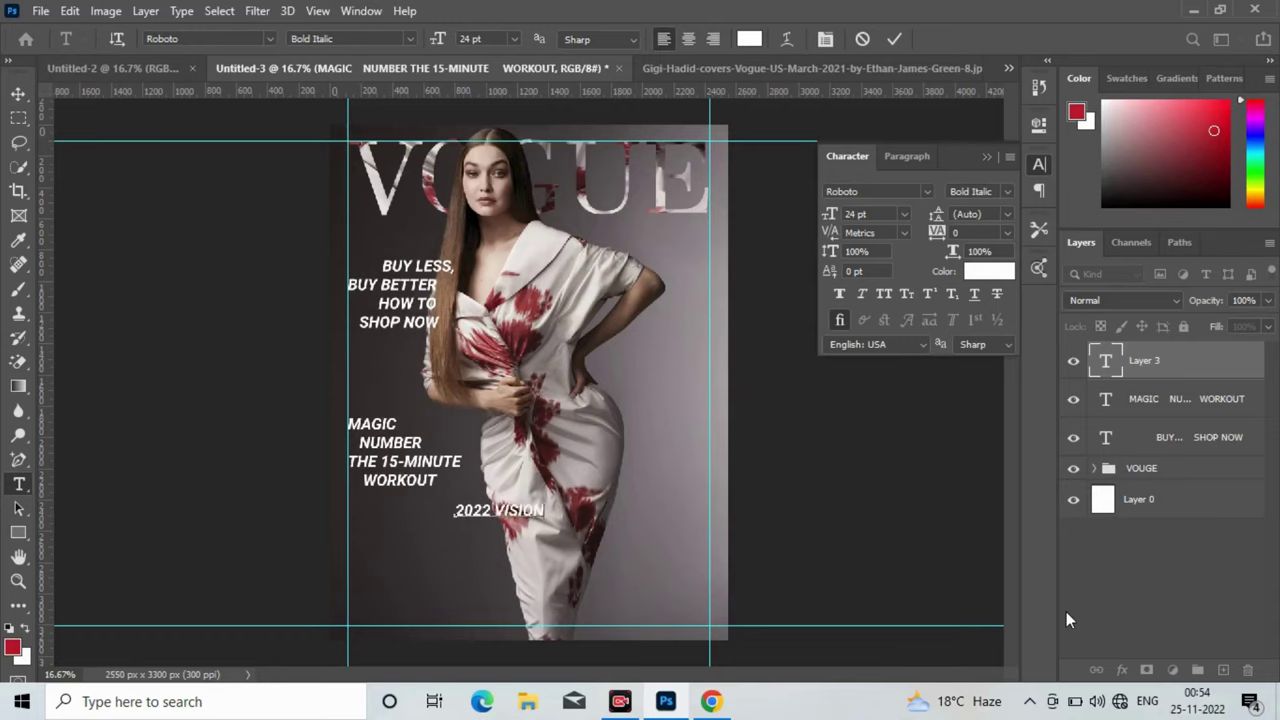
key(Return)
text(MEET THE)
key(Return)
text(STARS OF)
key(Return)
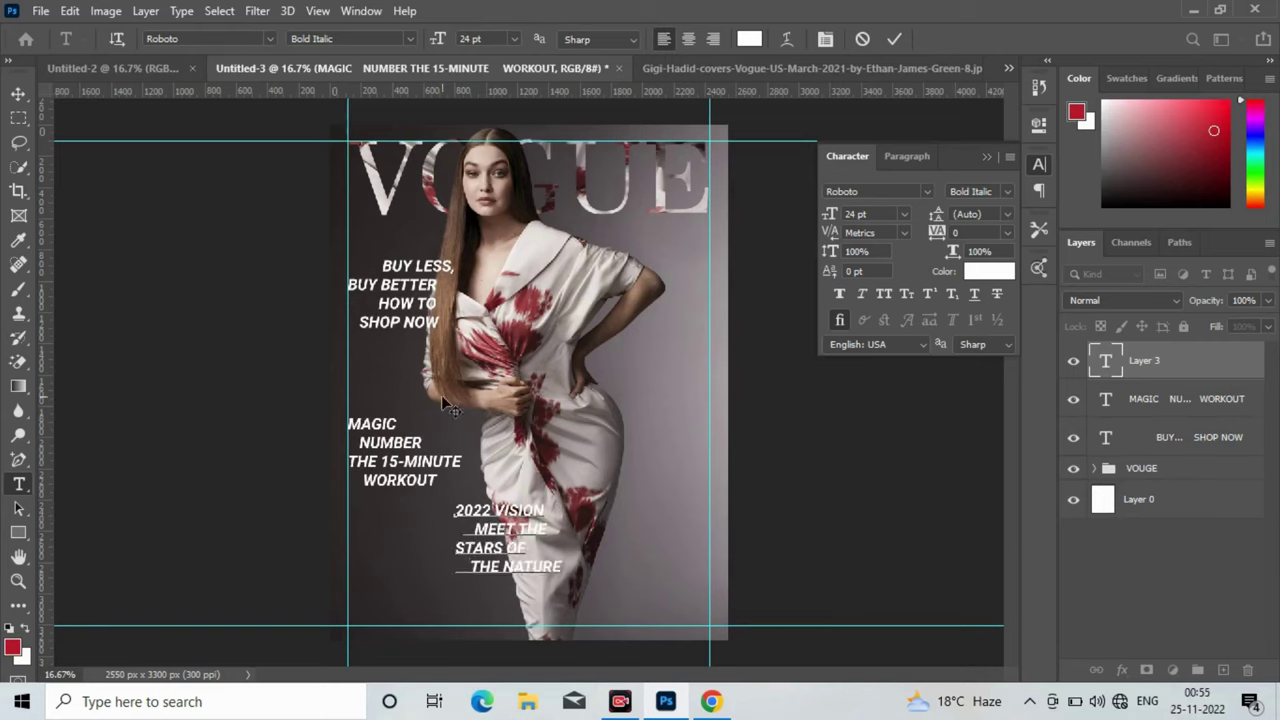
Step: Move the 2022 VISION block to the upper right beside the model
click(563, 490)
drag(563, 490, 628, 412)
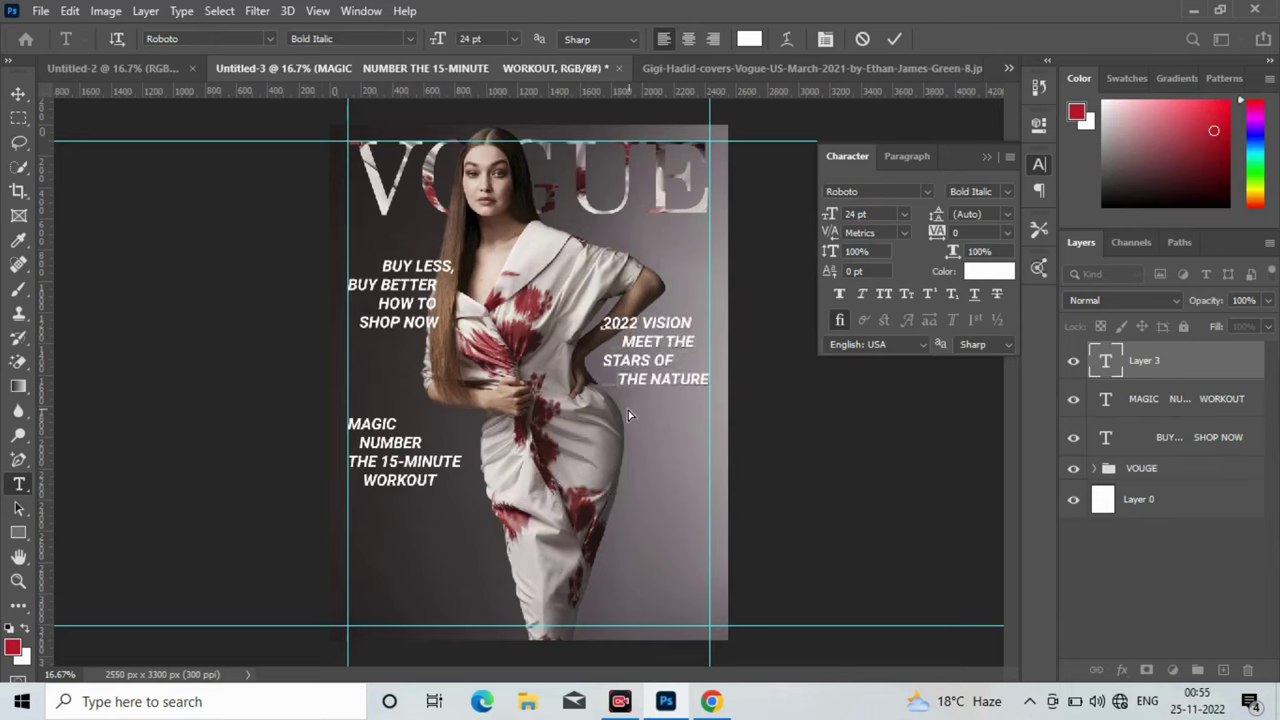
click(12, 96)
drag(660, 392, 655, 367)
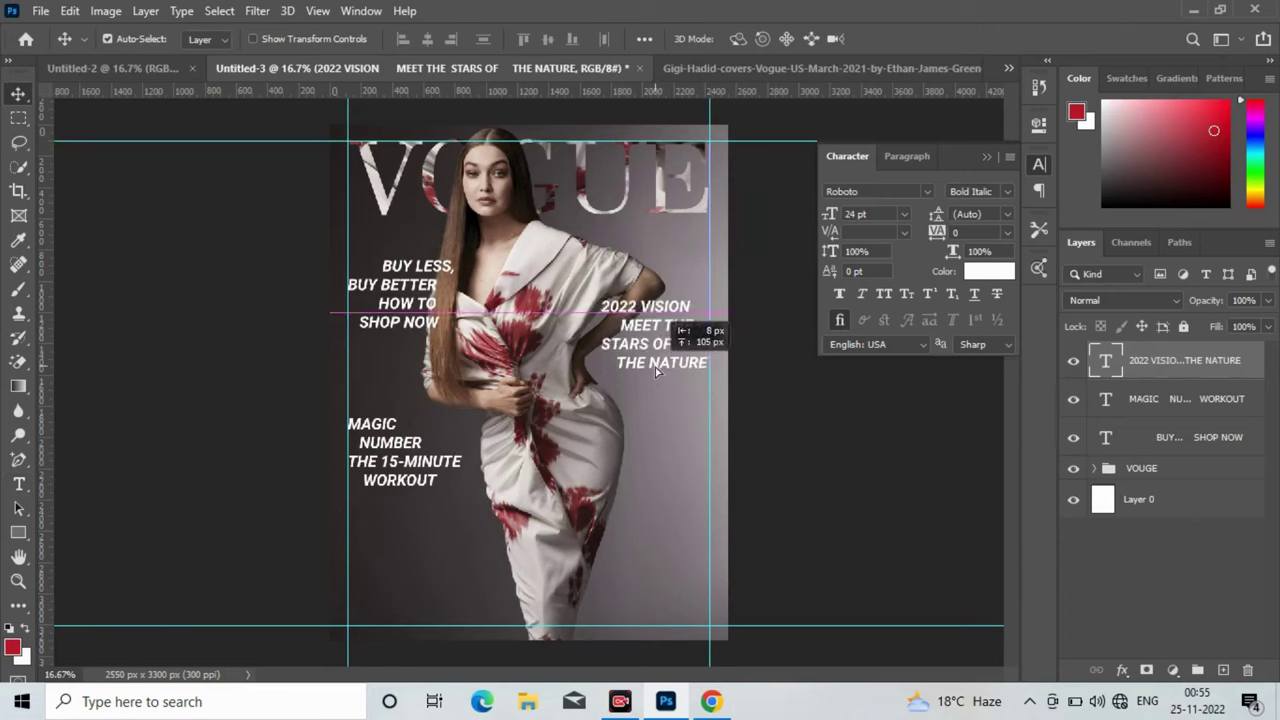
Step: Start a new text block near the bottom left reading NEW DECADE,
key(t)
click(414, 549)
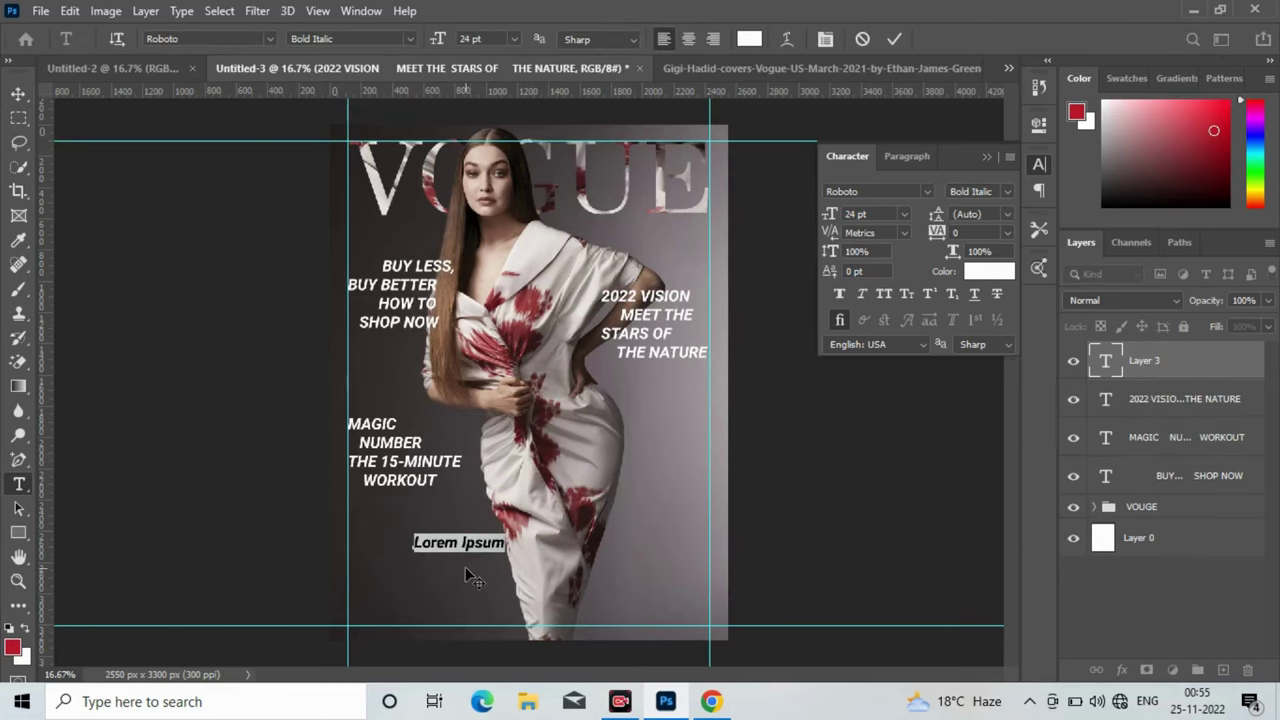
text(NEW DECADE,)
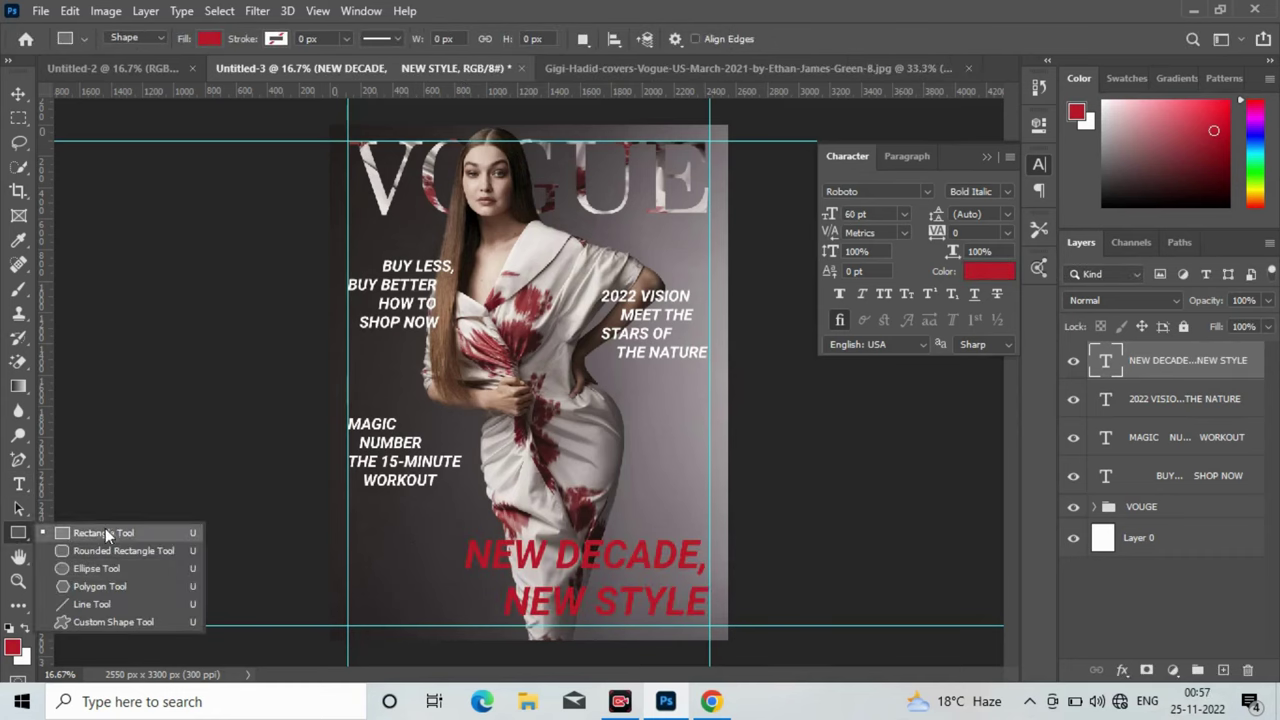
click(105, 528)
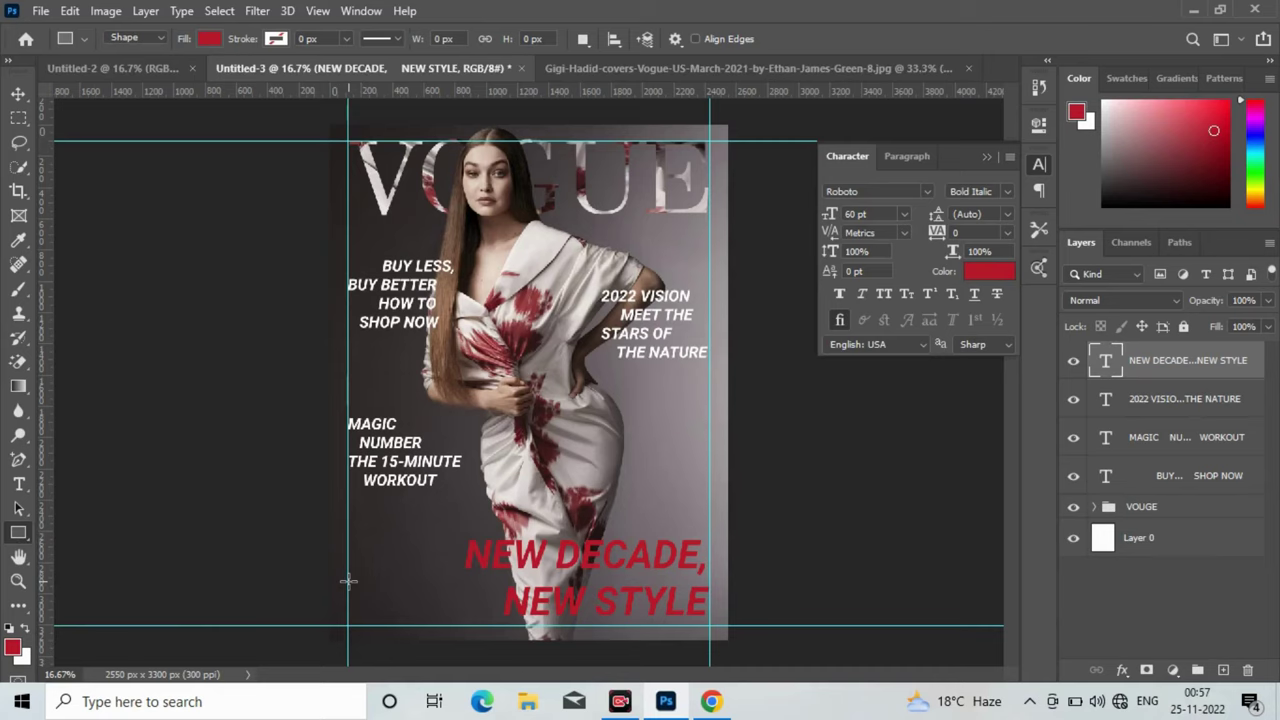
Step: Draw a 660 × 282 px rectangle at the cover's bottom-left corner and fill it white
mouse_move(348, 581)
mouse_down()
mouse_move(462, 623)
mouse_move(450, 623)
mouse_up()
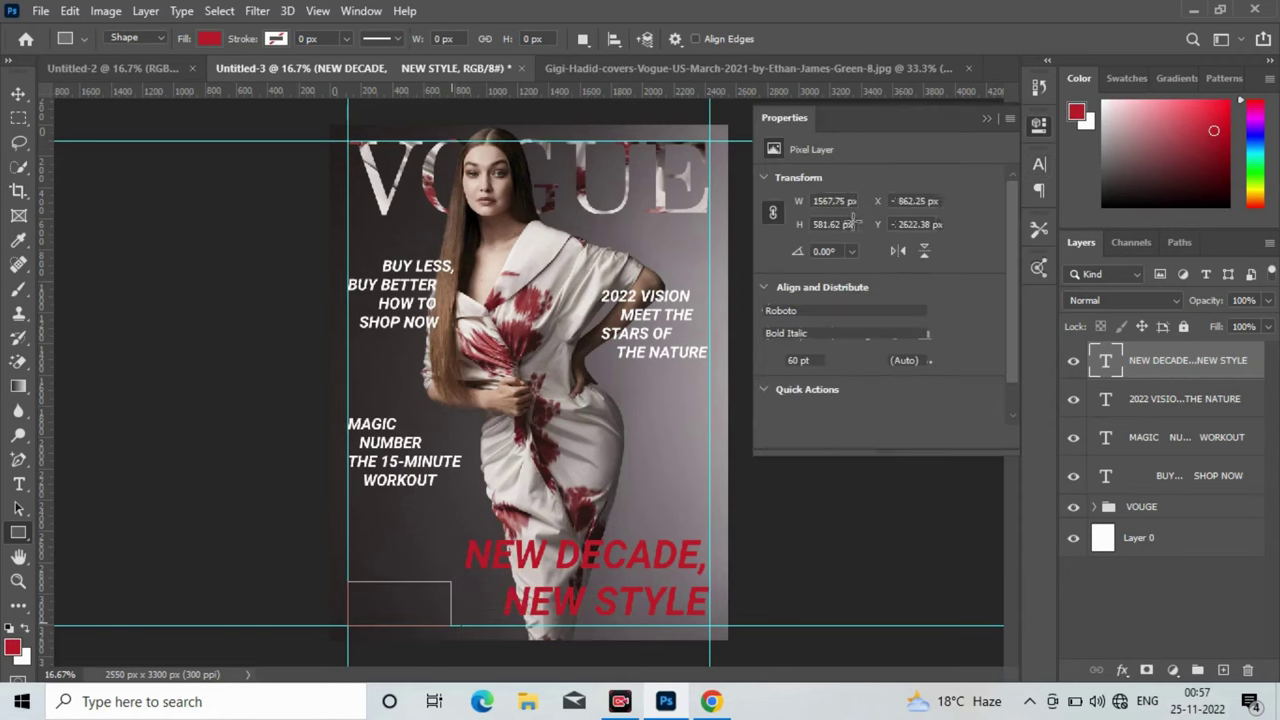
click(774, 240)
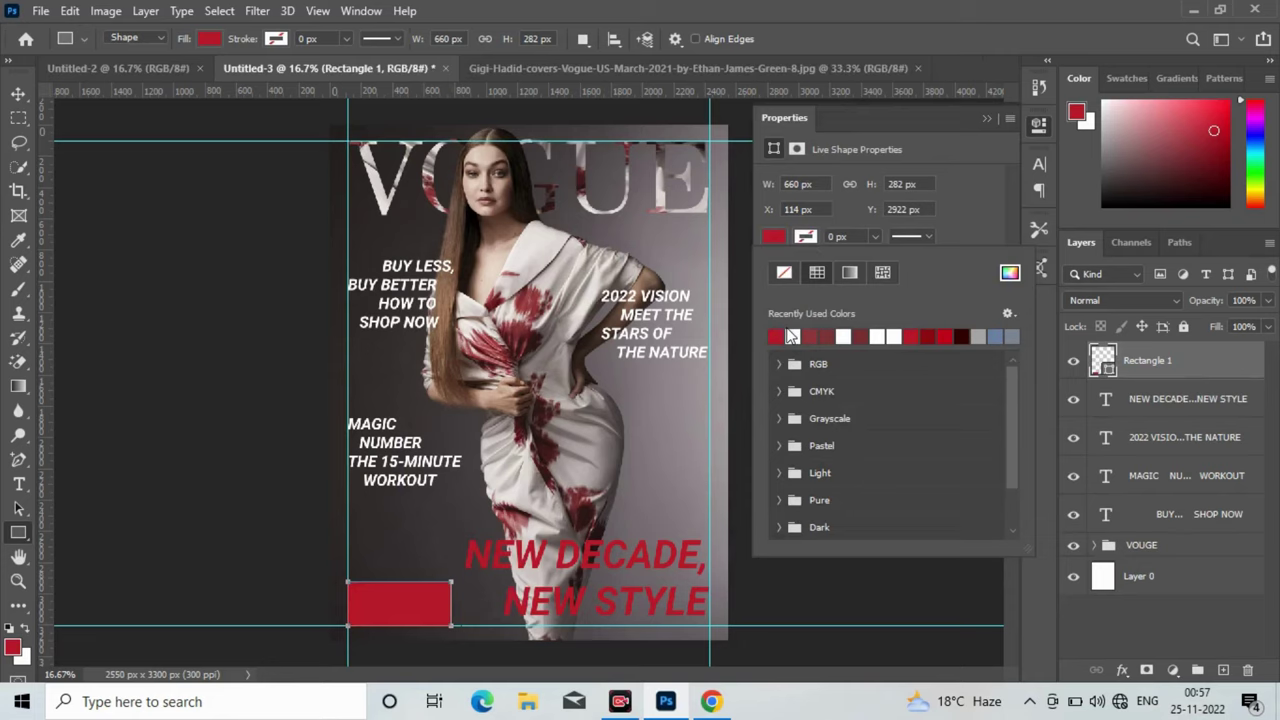
click(843, 336)
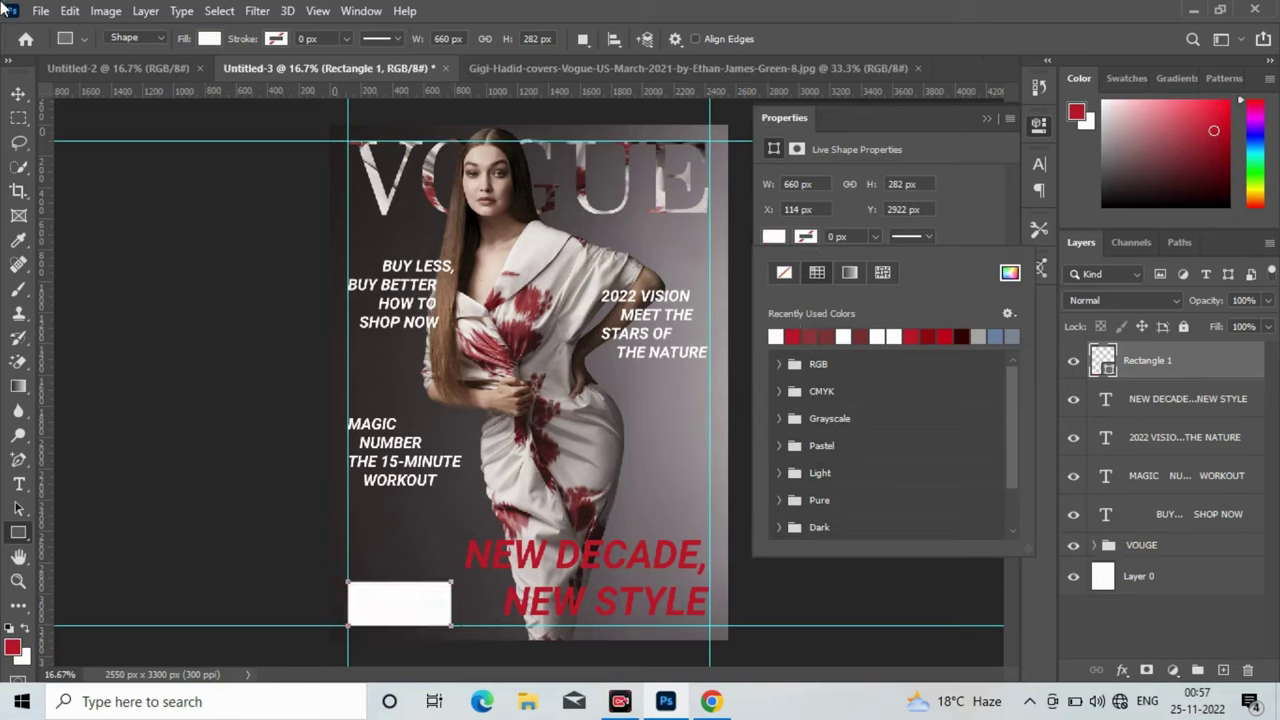
click(18, 93)
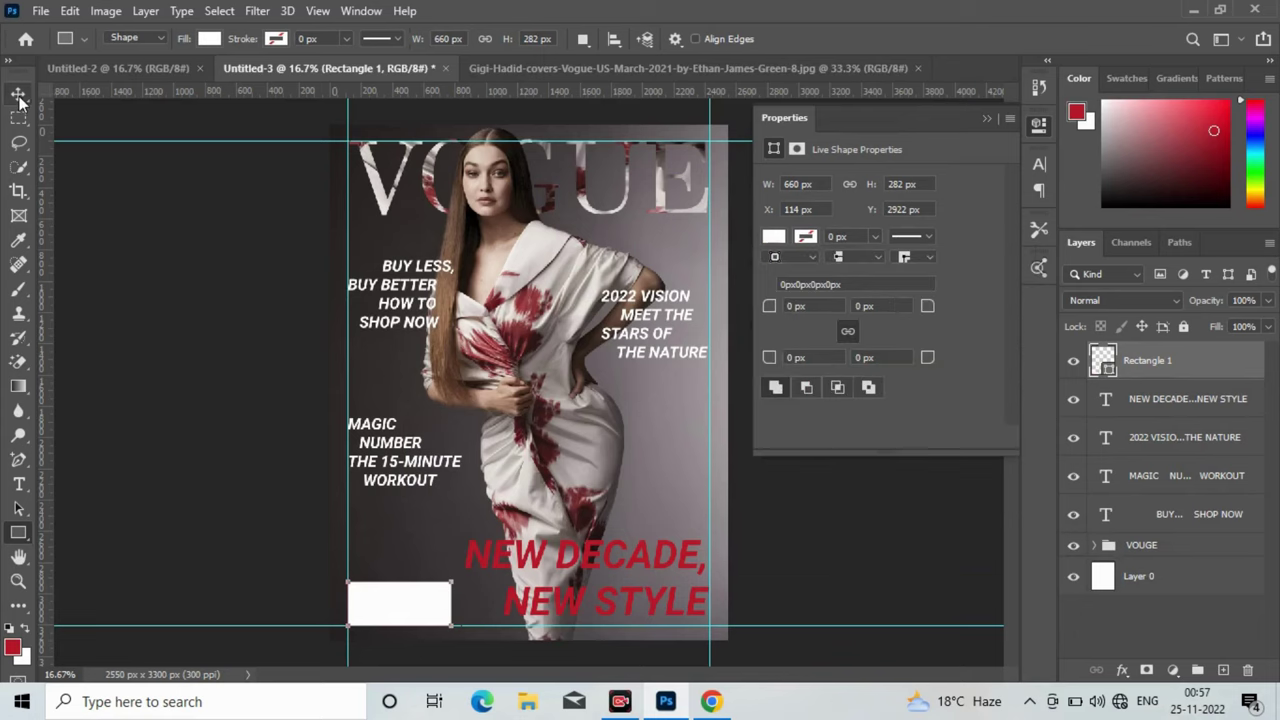
click(18, 531)
Step: Draw a thin vertical barcode stripe inside the white box
mouse_move(358, 582)
mouse_down()
mouse_move(362, 620)
mouse_move(357, 611)
mouse_up()
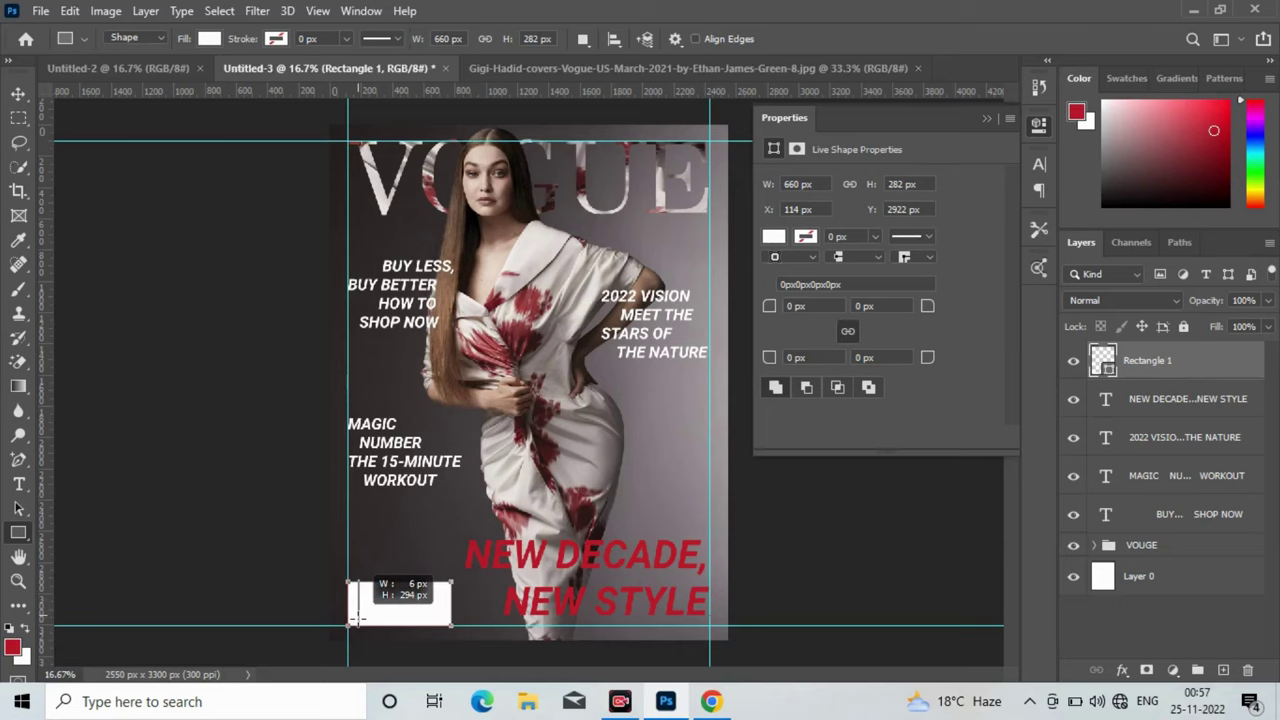
drag(357, 611, 357, 615)
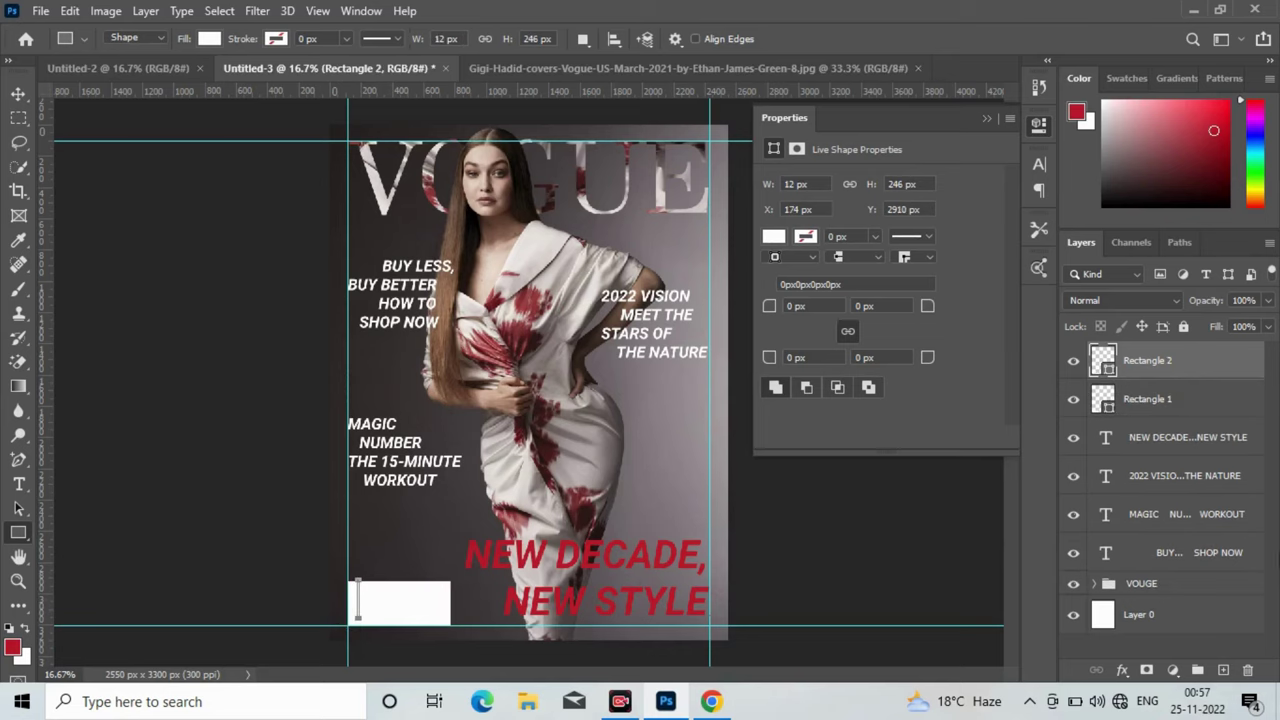
key(v)
Step: Duplicate the stripe with Ctrl+J and nudge the copies right to build the barcode
key(ctrl+j)
key(ctrl+plus)
key(shift+Right)
key(shift+Right)
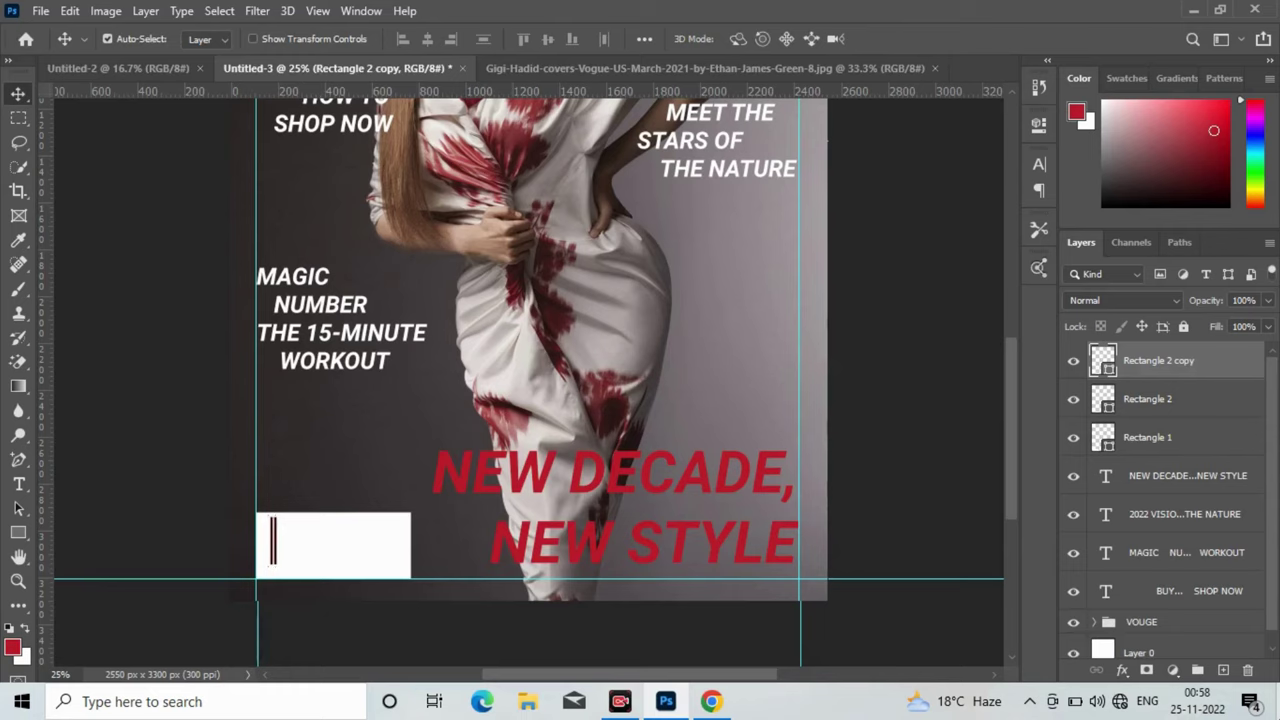
key(ctrl+j)
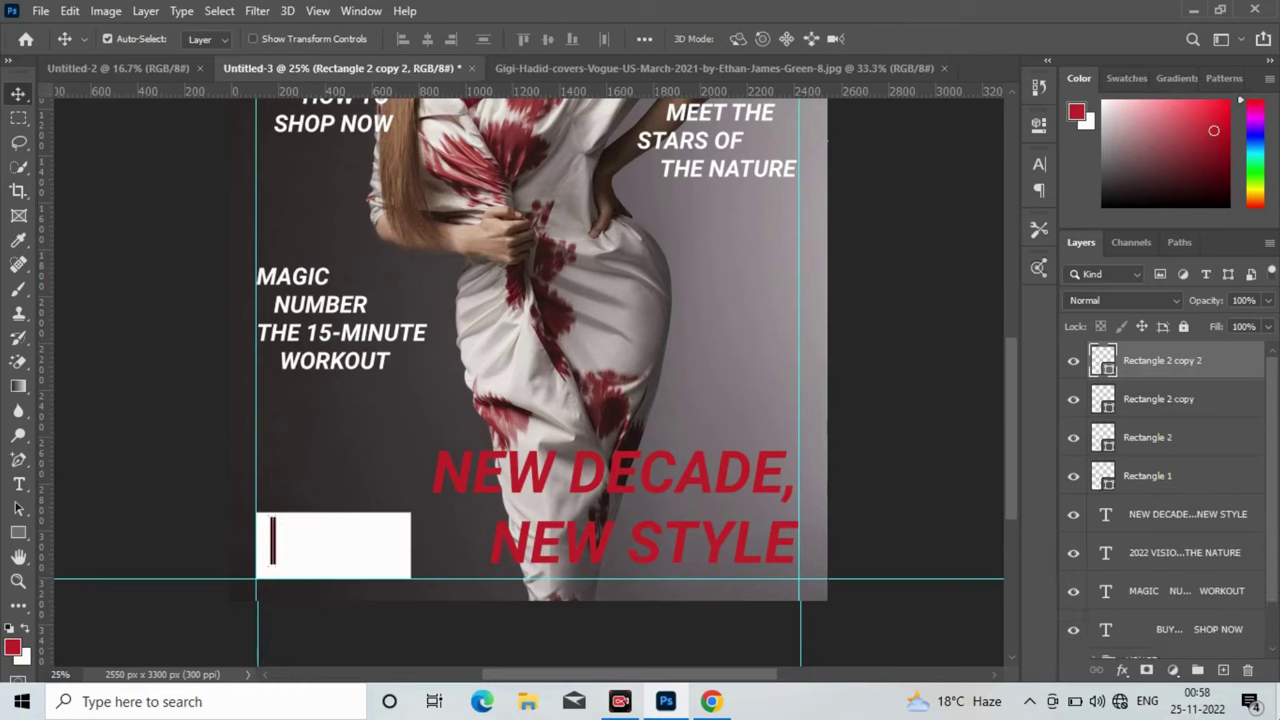
key(shift+Right)
key(shift+Right)
key(shift+Left)
key(shift+Left)
key(shift+Right)
key(shift+Right)
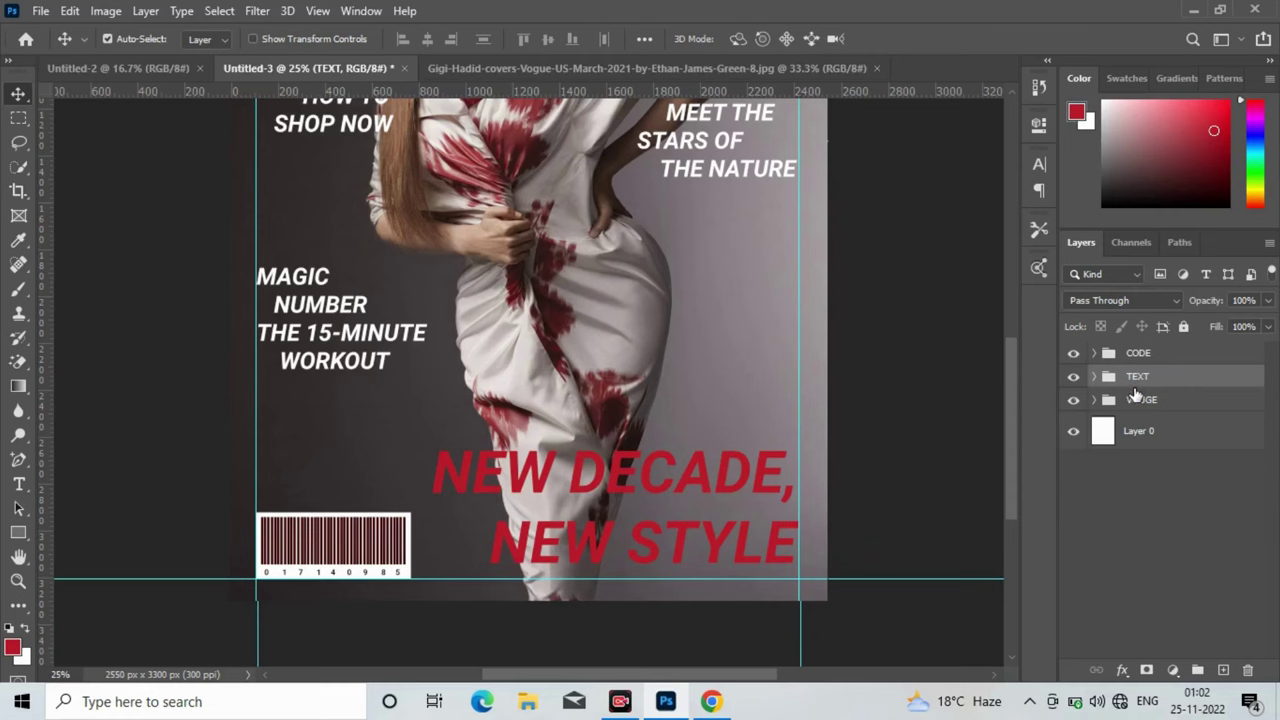
click(1139, 401)
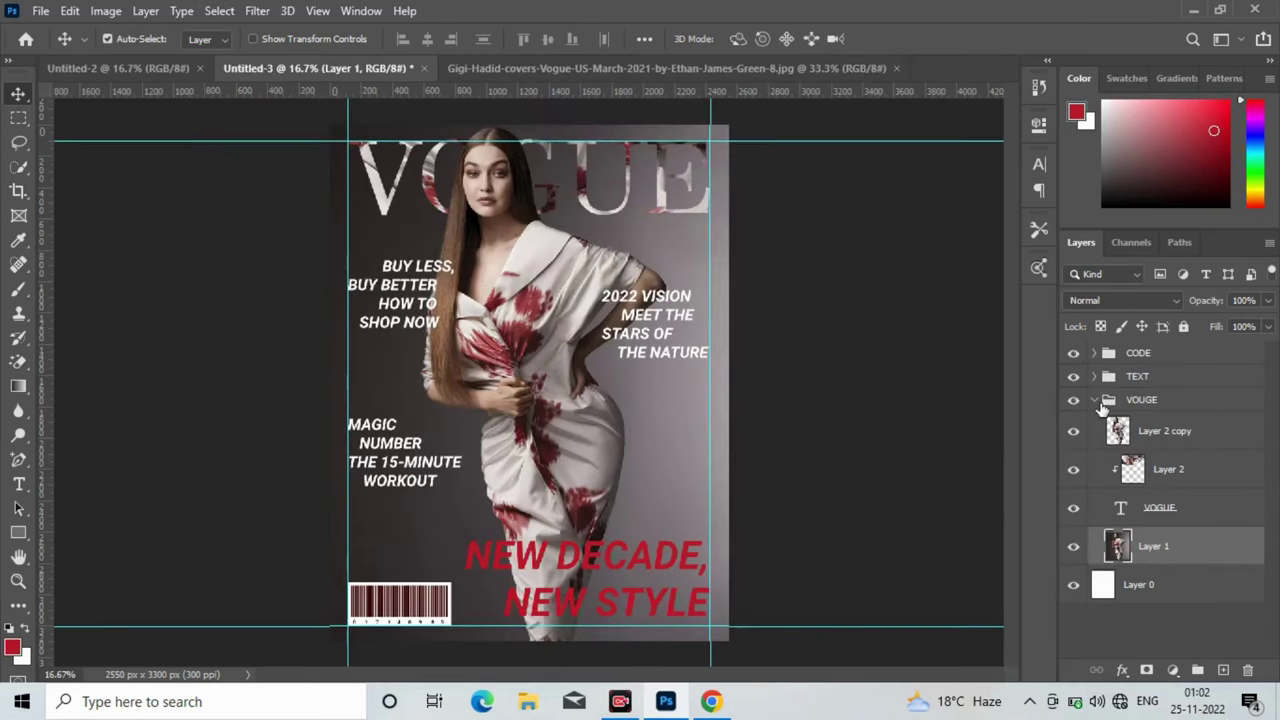
Step: Zoom out to the whole cover, collapse the VOUGE group and hide the guides
key(ctrl+minus)
click(1094, 400)
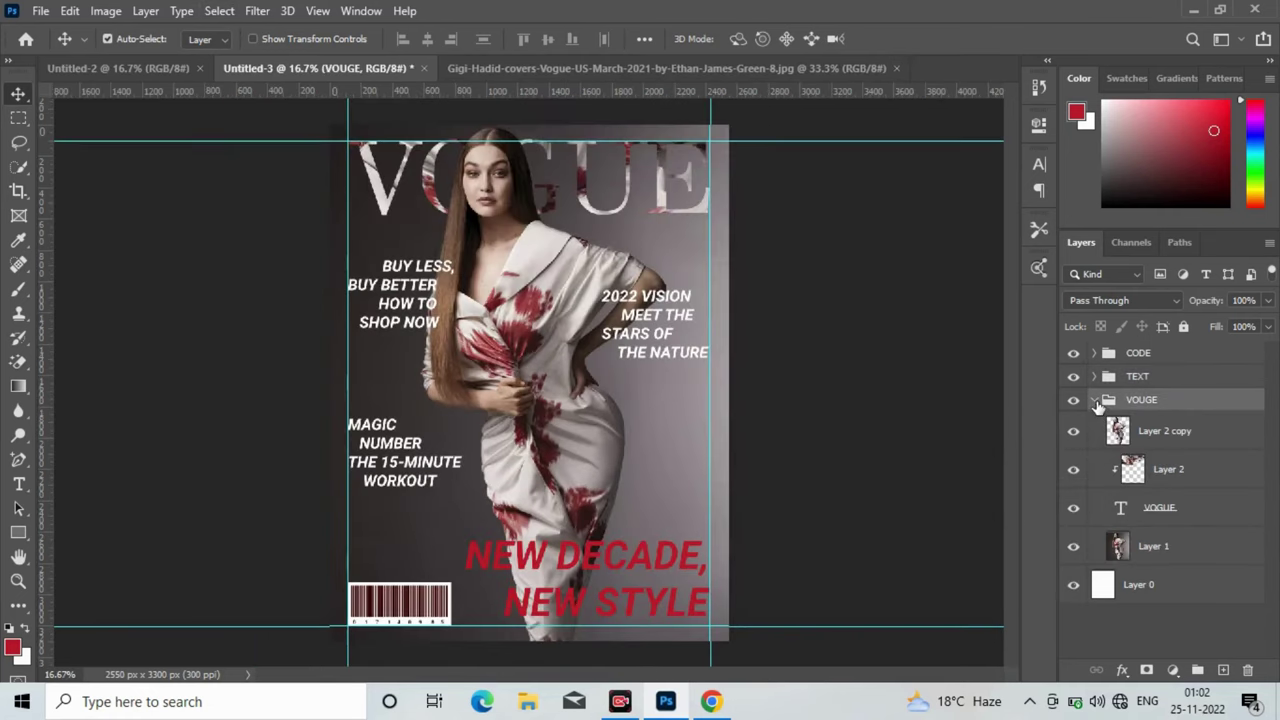
click(1095, 401)
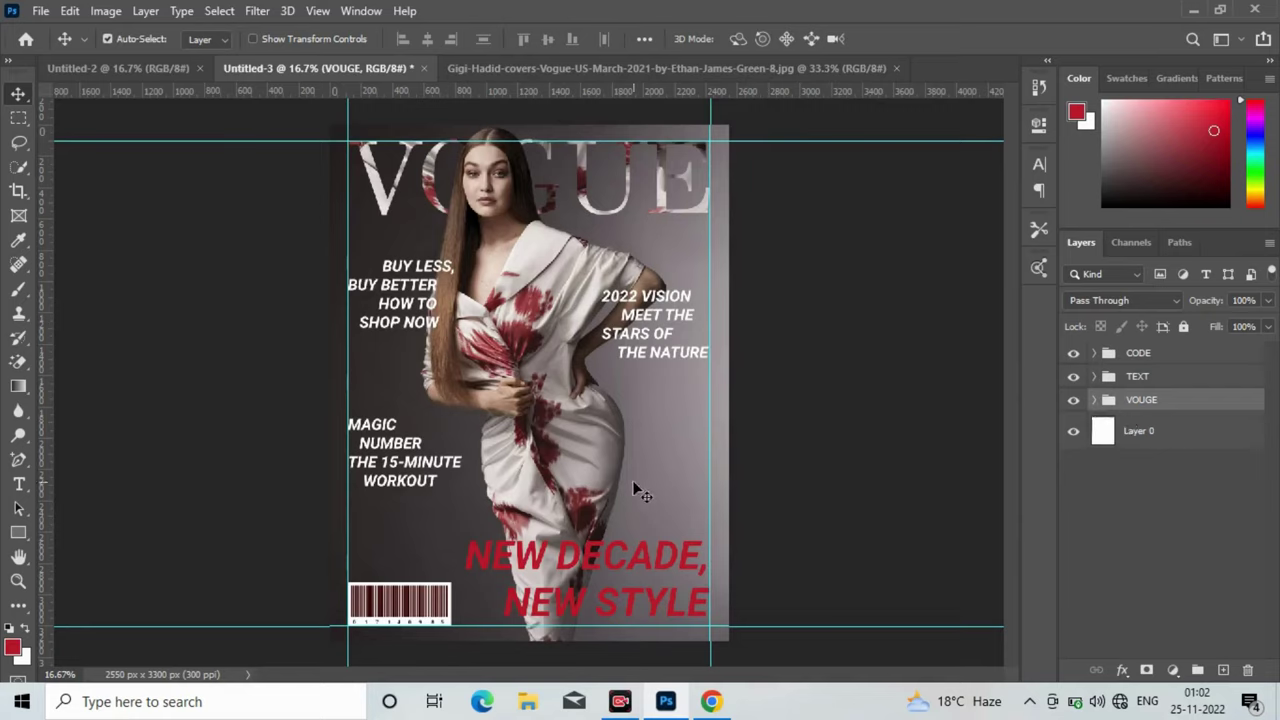
key(ctrl+semicolon)
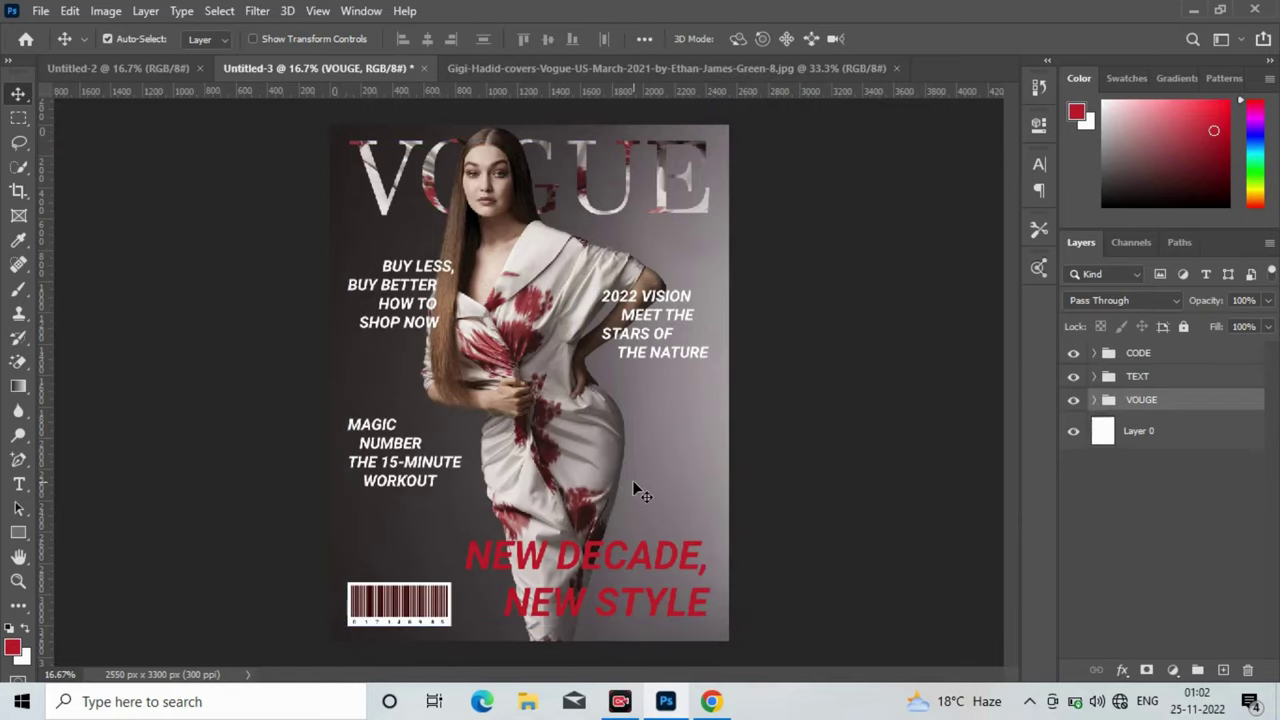